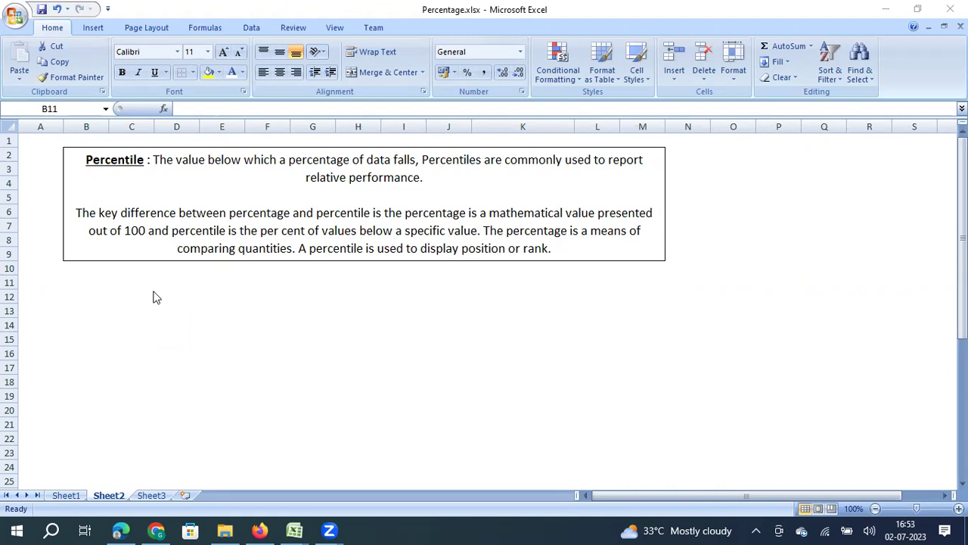
Step: Enter the value 200 in cell C12 and label it AM in cell B12
click(92, 313)
key(Right)
key(Down)
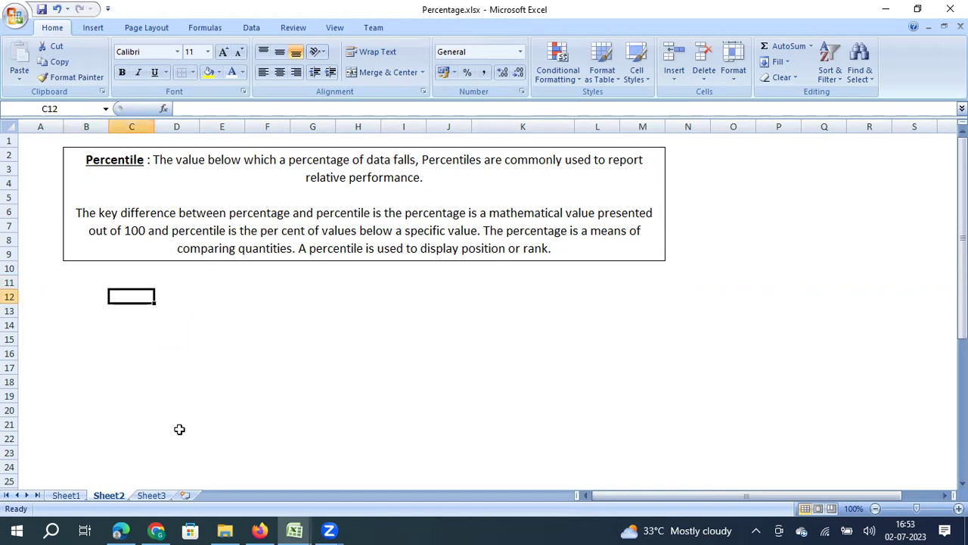
text(200)
key(Return)
key(Left)
key(Up)
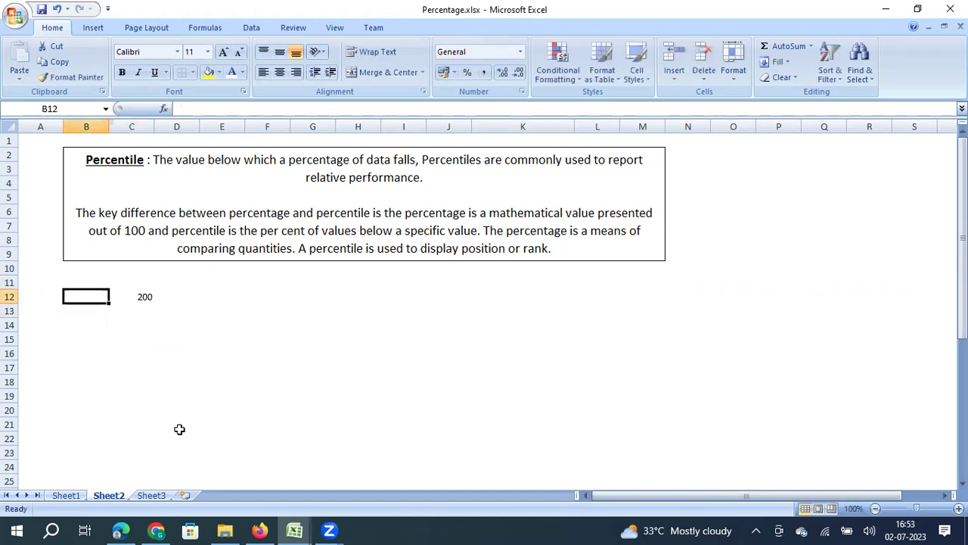
text(AM)
key(Return)
Step: Add the label M in cell B13 with the value 10 beside it in C13
key(Right)
key(Left)
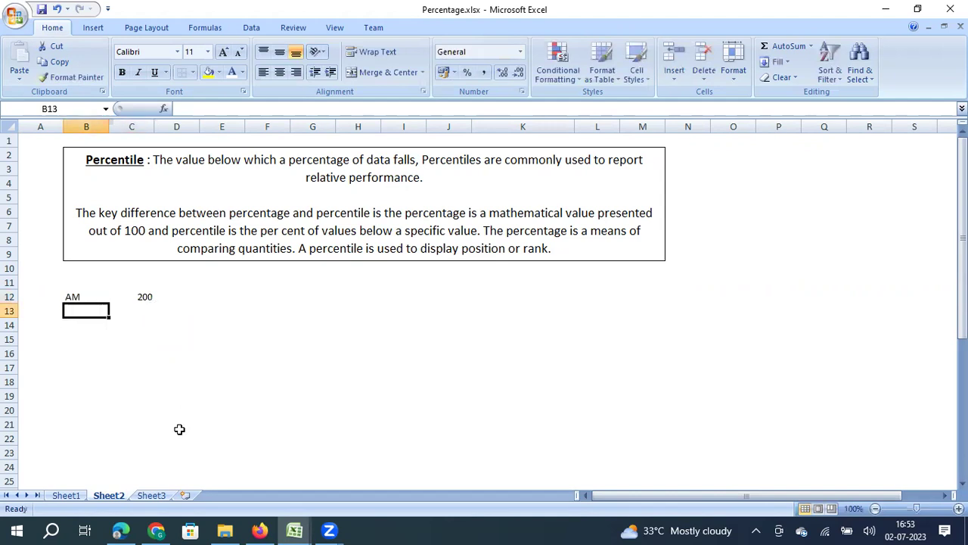
text(M)
key(Right)
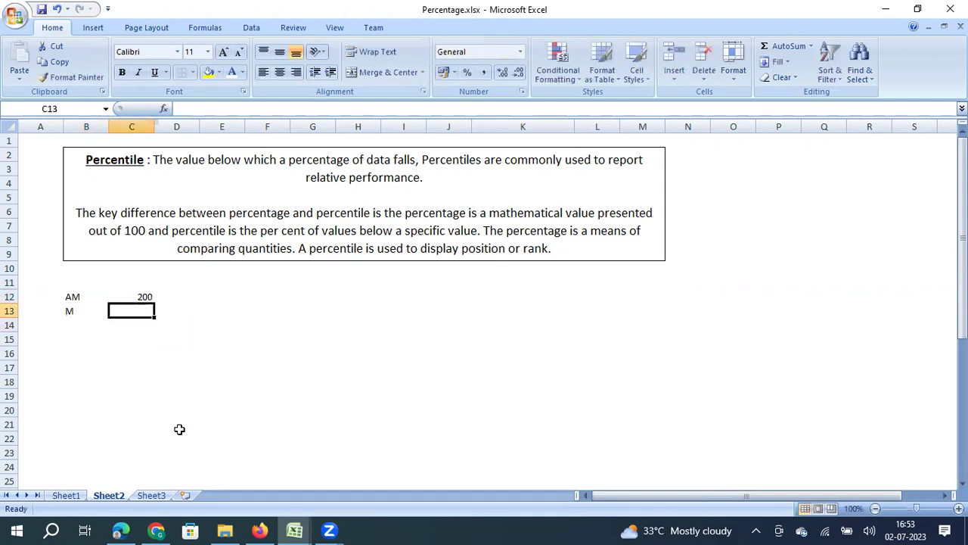
text(10)
key(Return)
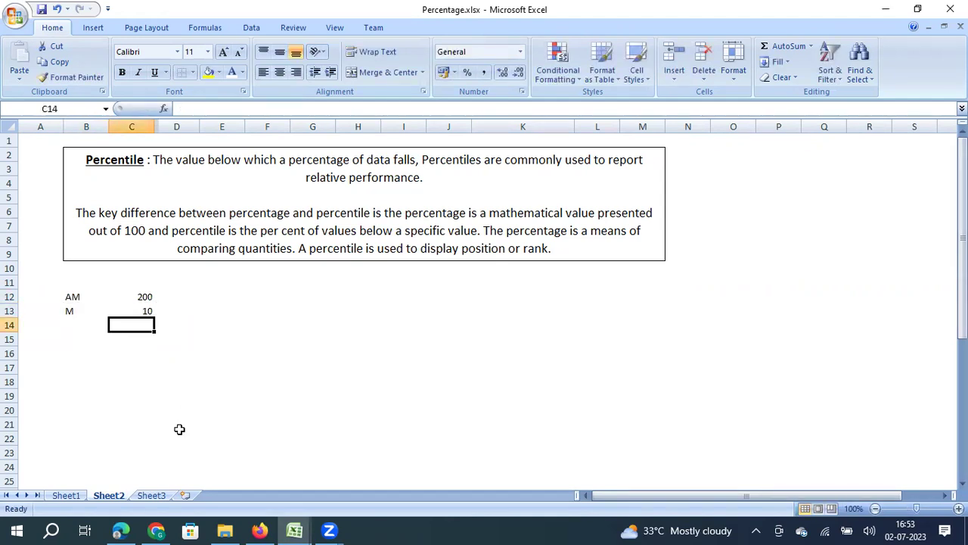
Step: Add the label Marks in cell B15 and enter 50 as its value in C15
key(Up)
key(Up)
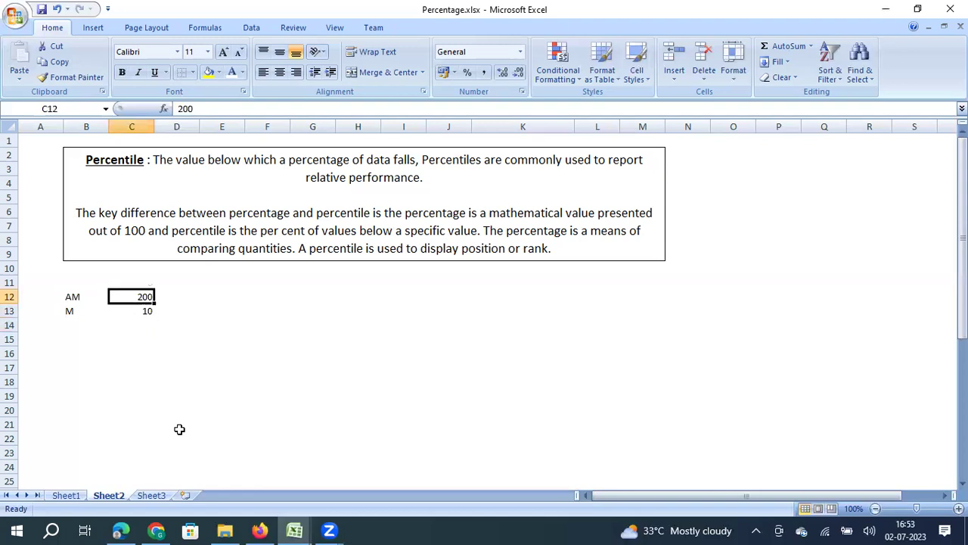
key(Down)
key(Down)
key(Down)
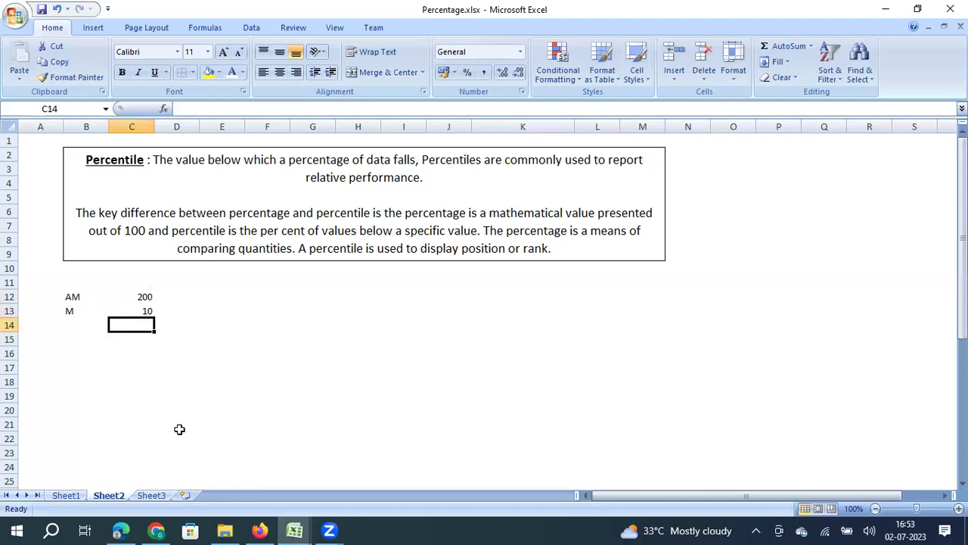
key(Left)
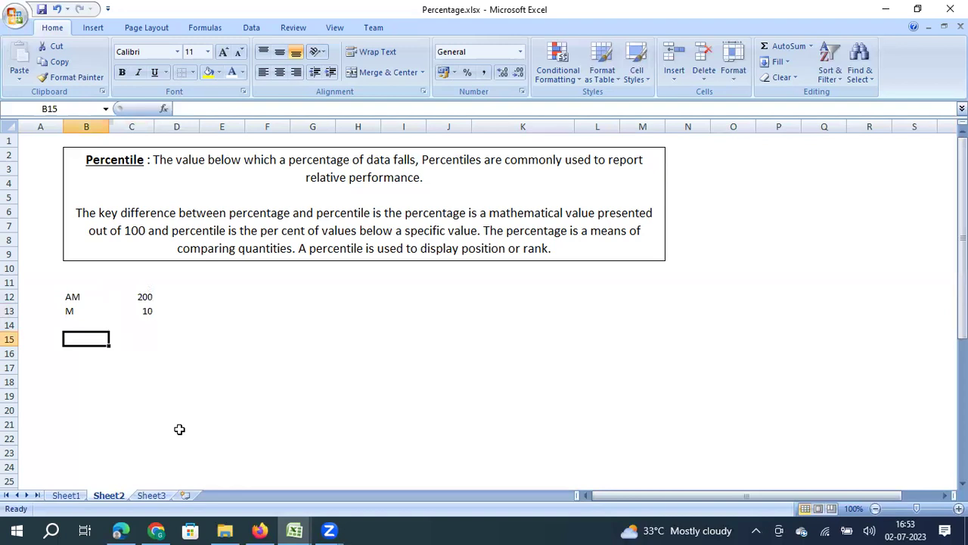
text(Ma)
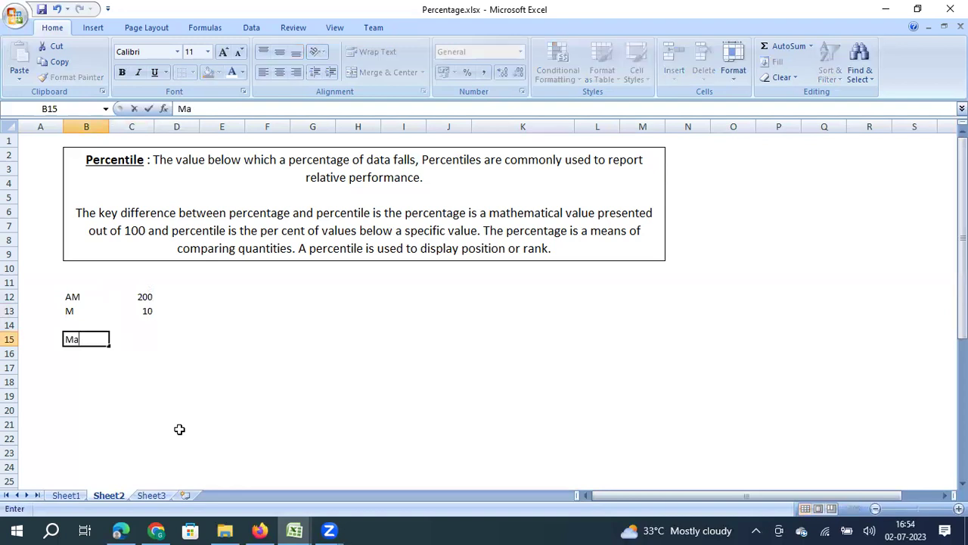
text(rks)
key(Return)
key(Up)
key(Right)
text(50)
key(Return)
key(Left)
key(Left)
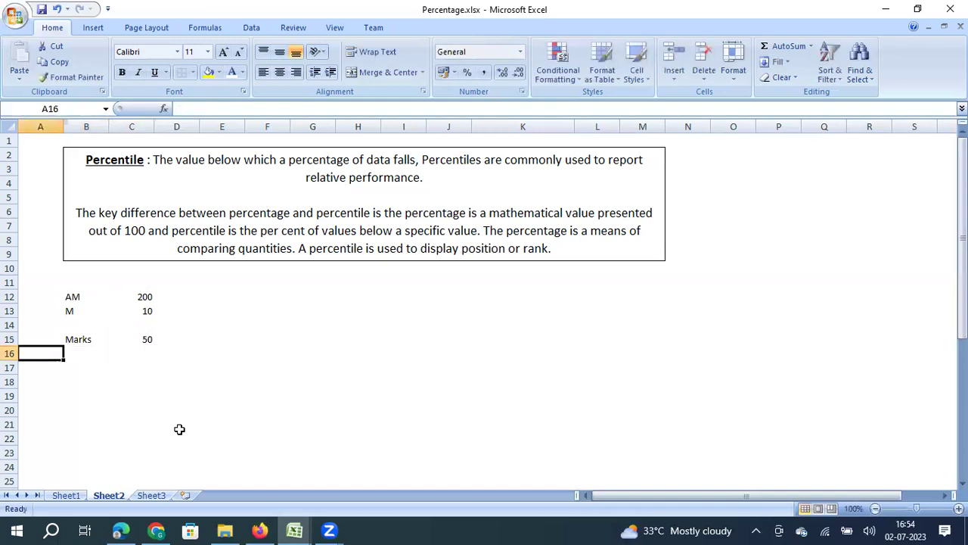
key(Right)
key(Right)
key(Up)
key(Up)
key(Up)
key(Up)
key(Down)
key(Down)
key(Down)
key(Down)
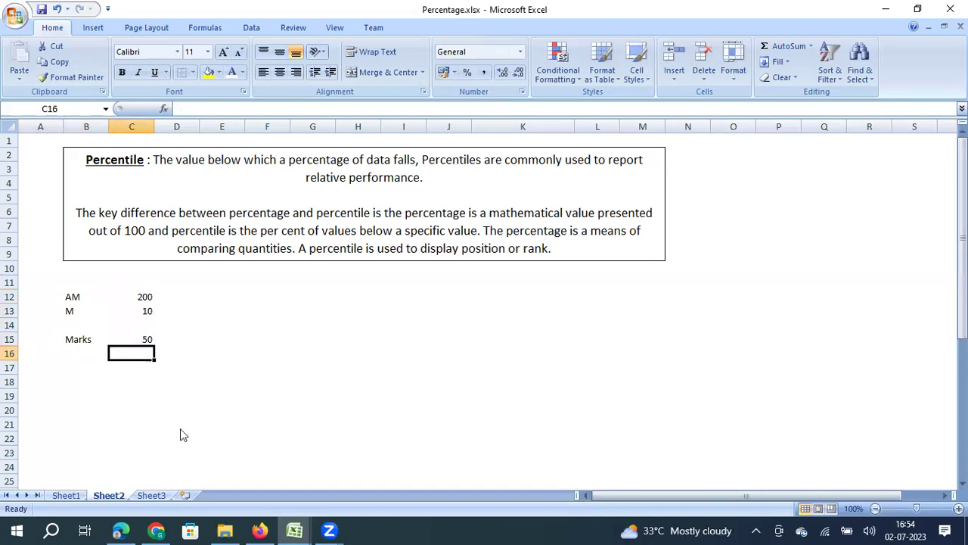
key(Right)
key(Right)
key(Left)
key(Left)
key(Left)
key(Down)
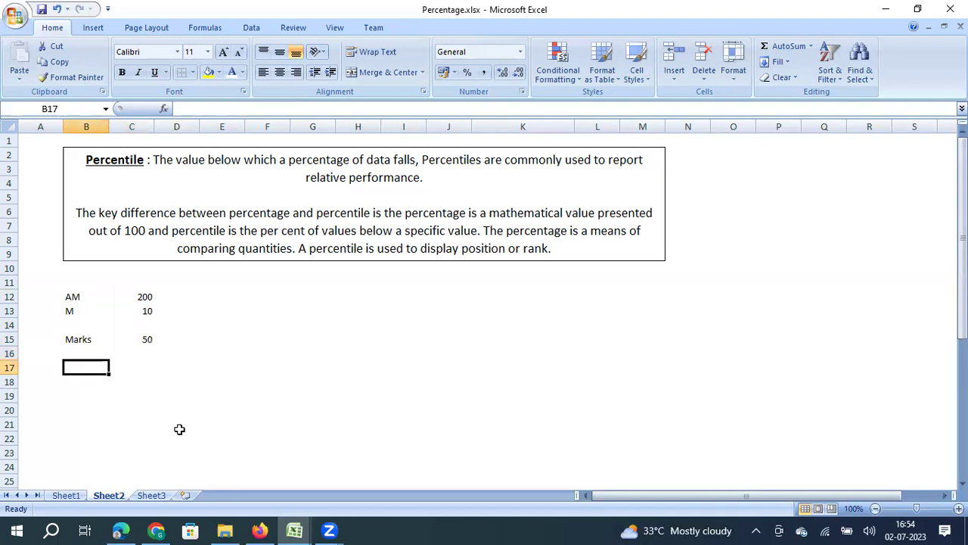
key(Right)
key(Up)
key(Up)
key(Up)
key(Up)
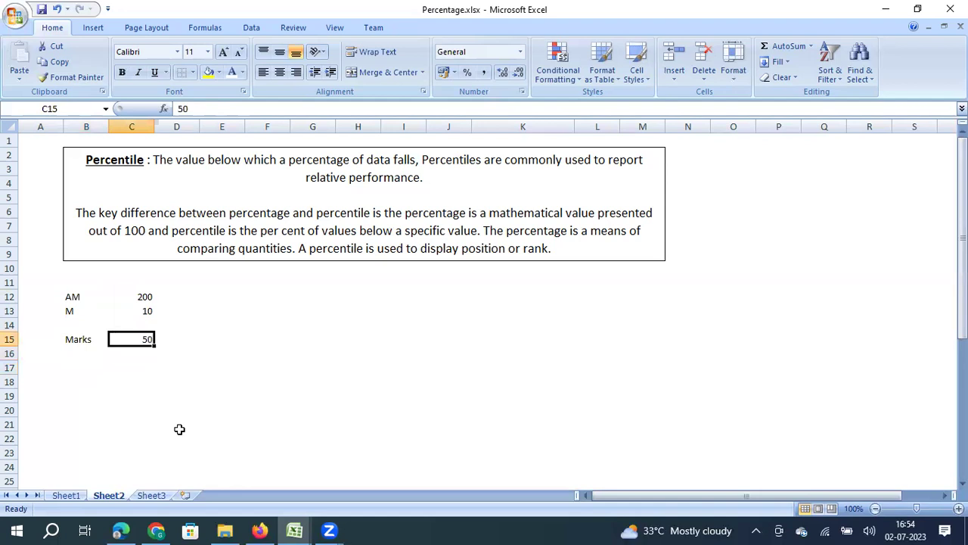
key(Down)
key(Down)
key(Down)
key(Down)
key(Down)
key(Down)
key(Down)
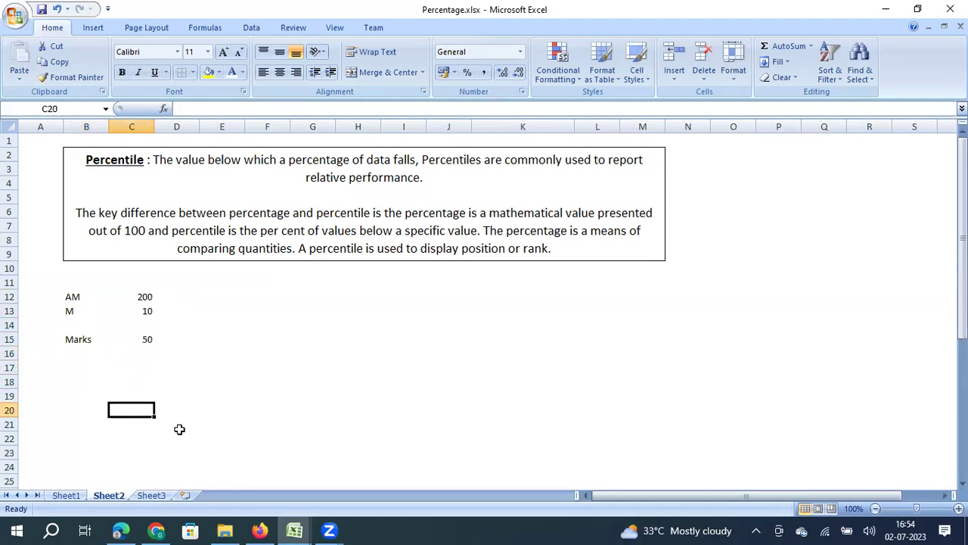
key(Up)
key(Up)
key(Up)
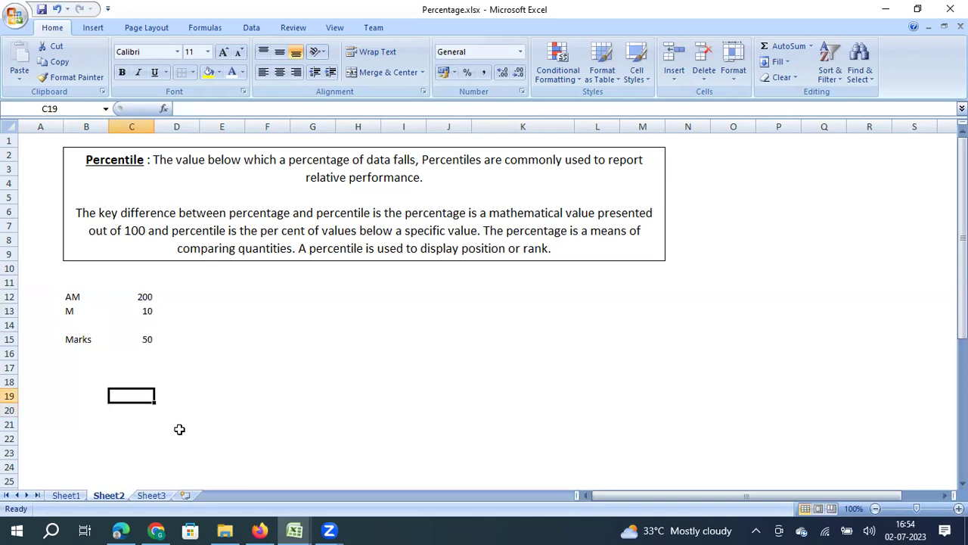
key(Left)
key(Left)
key(Right)
key(Down)
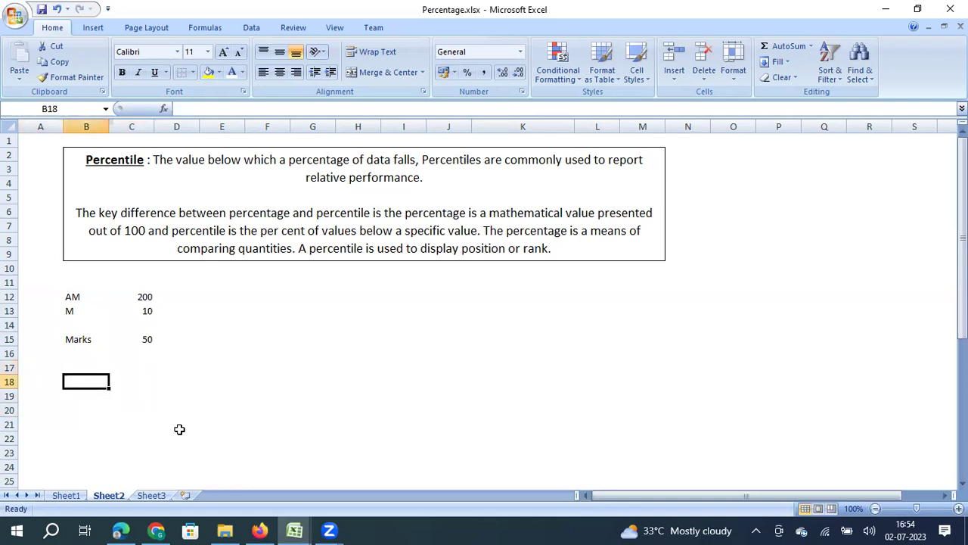
Step: Enter a student's ID code in cell E20 and the score 45 in F20
key(Right)
key(Right)
key(Up)
key(Right)
key(Up)
key(Up)
key(Down)
key(Down)
key(Down)
key(Down)
key(Down)
text(V0)
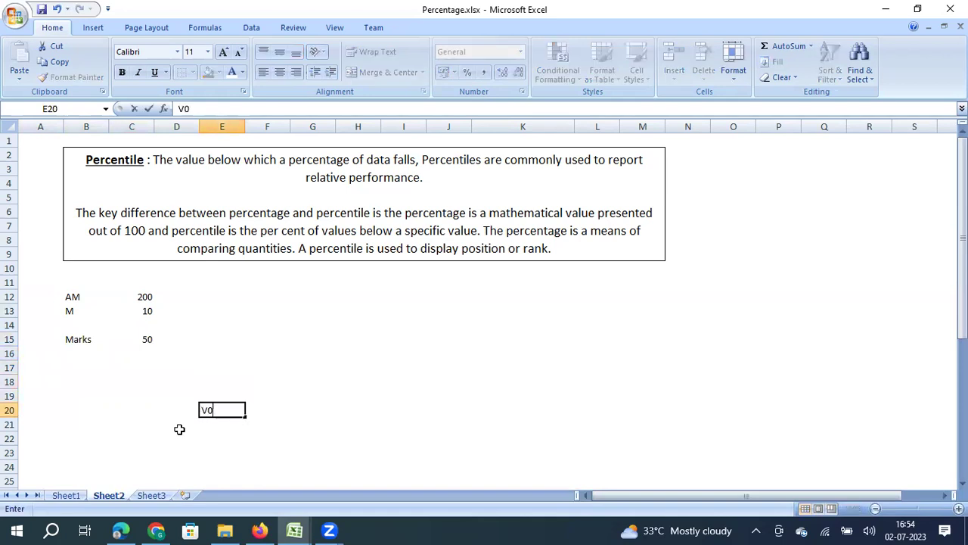
text(0789)
key(Return)
key(Right)
key(Up)
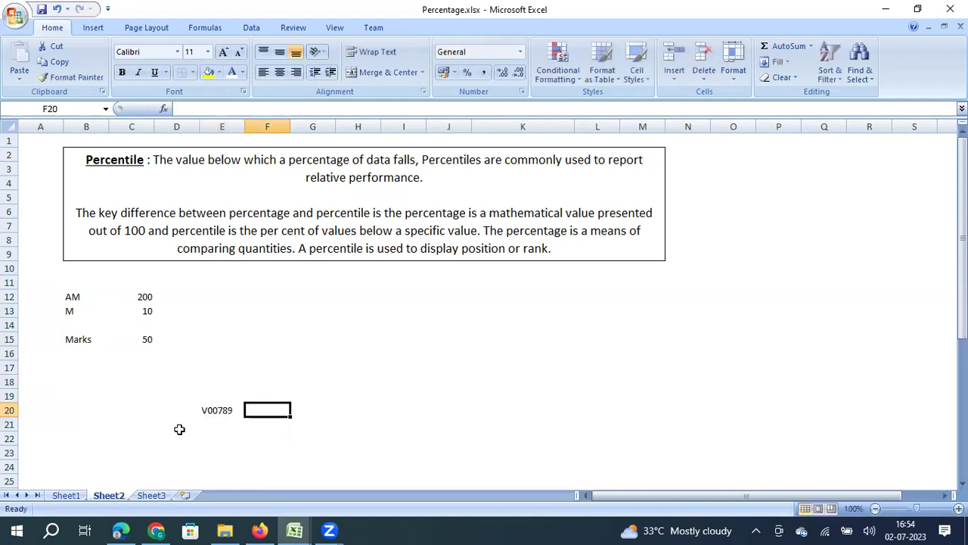
text(45)
key(Return)
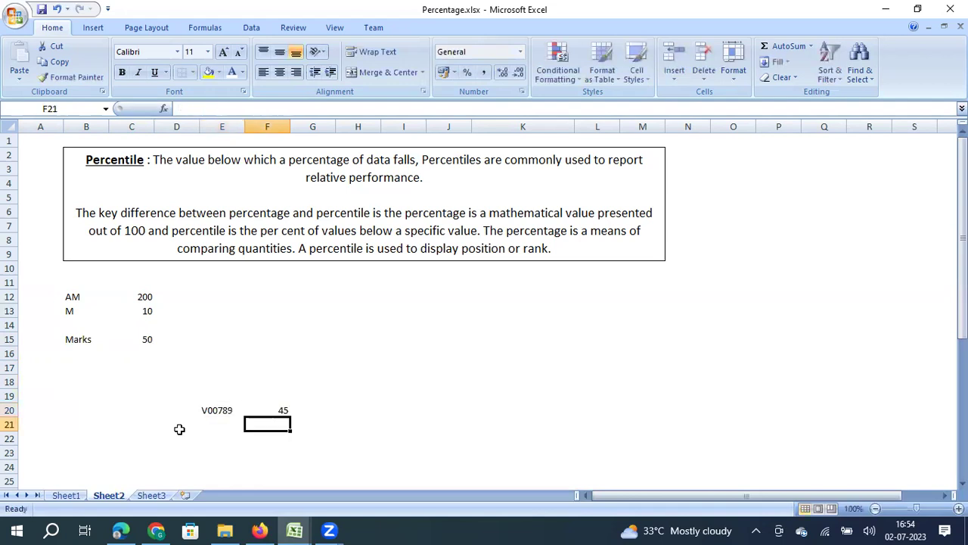
Step: Calculate the student's share of the total marks in G20 with the formula =F20/C15
key(Right)
key(Up)
text(=)
key(Left)
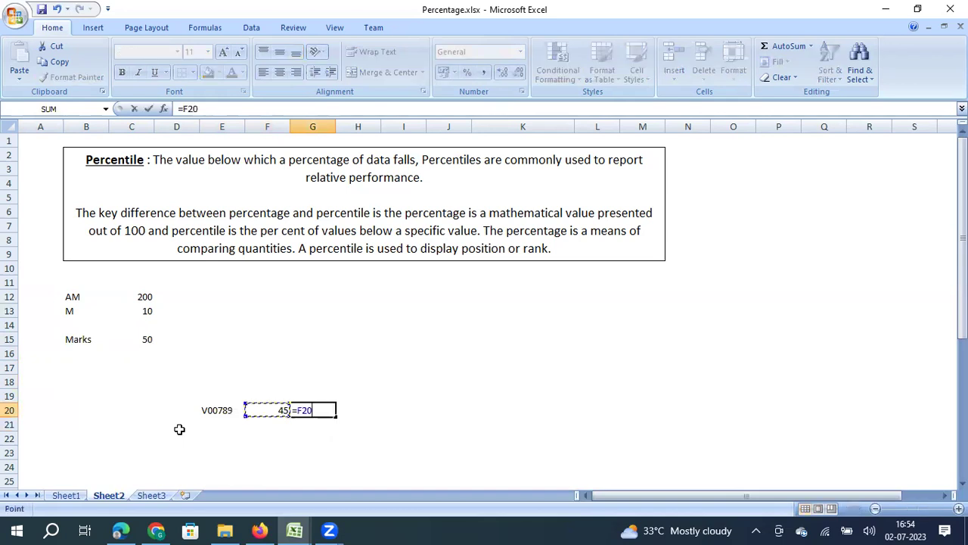
text(/)
key(Left)
key(Left)
key(Left)
key(Up)
key(Up)
key(Up)
key(Up)
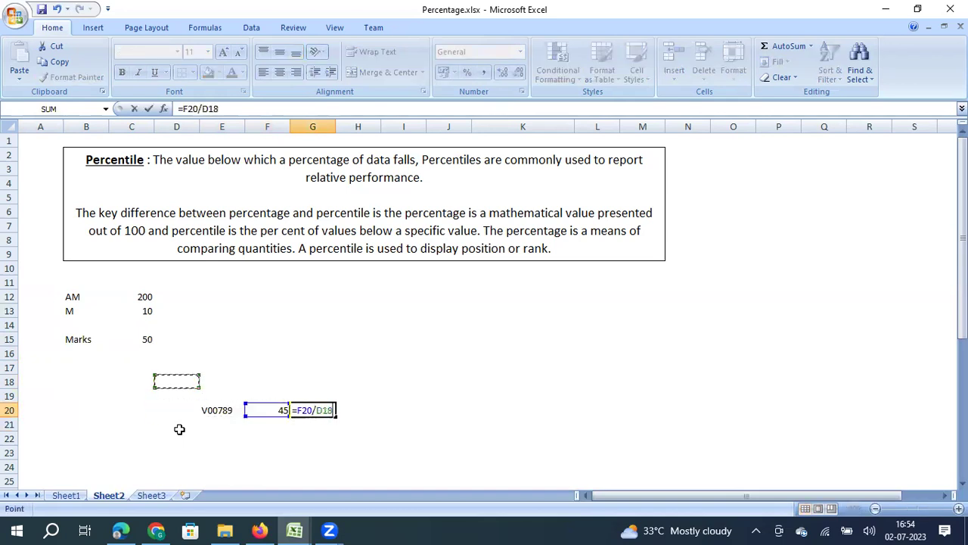
key(Up)
key(Left)
key(Return)
key(Up)
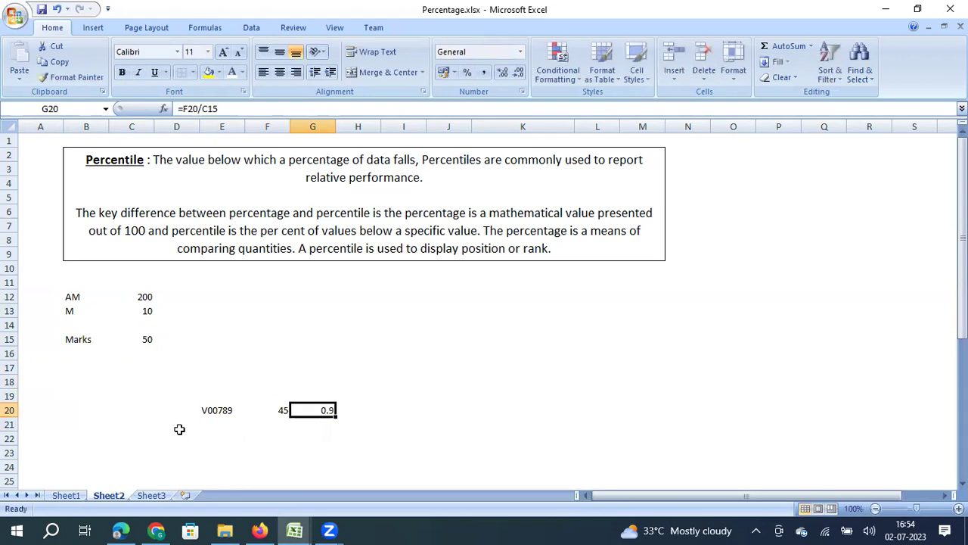
Step: Format the result in G20 as a percentage with two decimal places
click(466, 72)
click(501, 72)
click(501, 72)
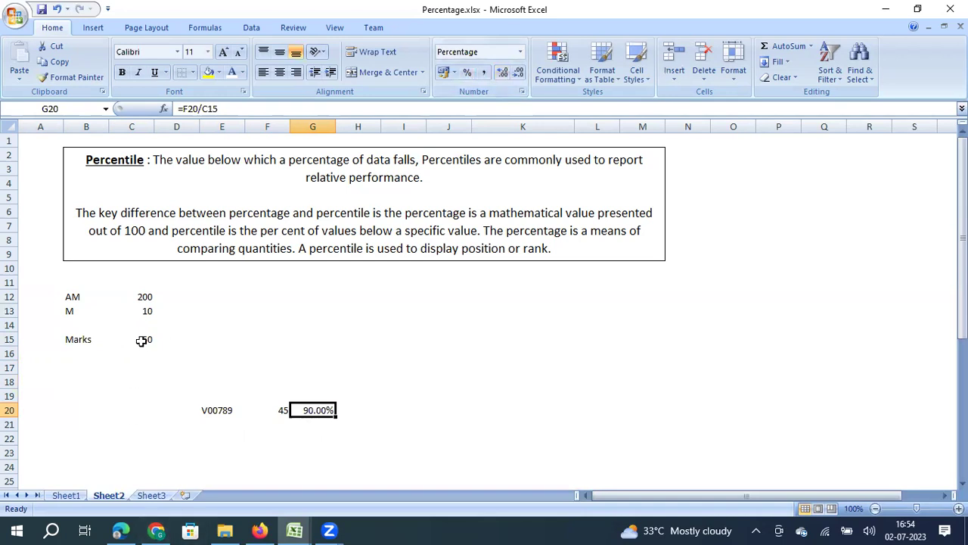
click(270, 410)
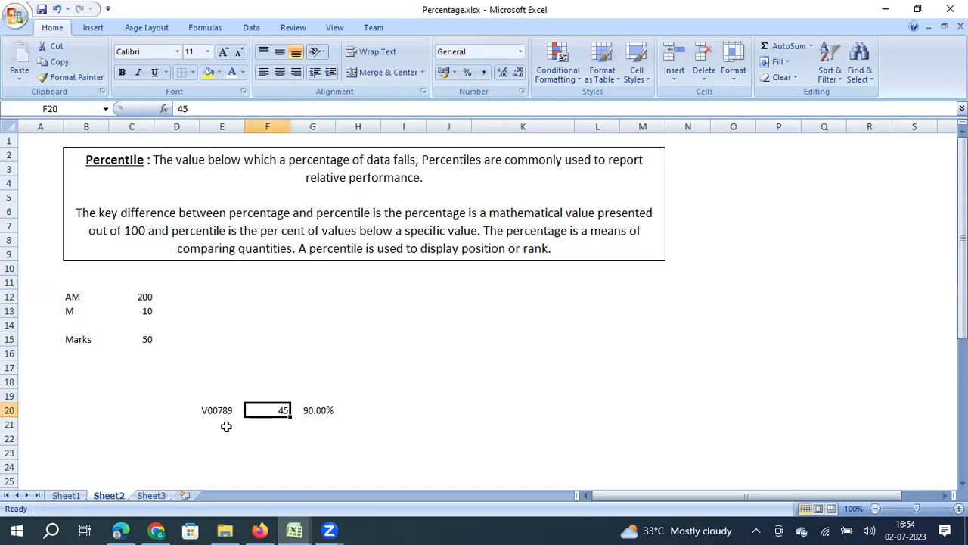
Step: Enter another student's ID code in cell E12 and the score 50 in F12
click(317, 411)
key(Left)
key(Left)
key(Up)
key(Up)
key(Up)
key(Up)
key(Up)
key(Up)
key(Up)
key(Up)
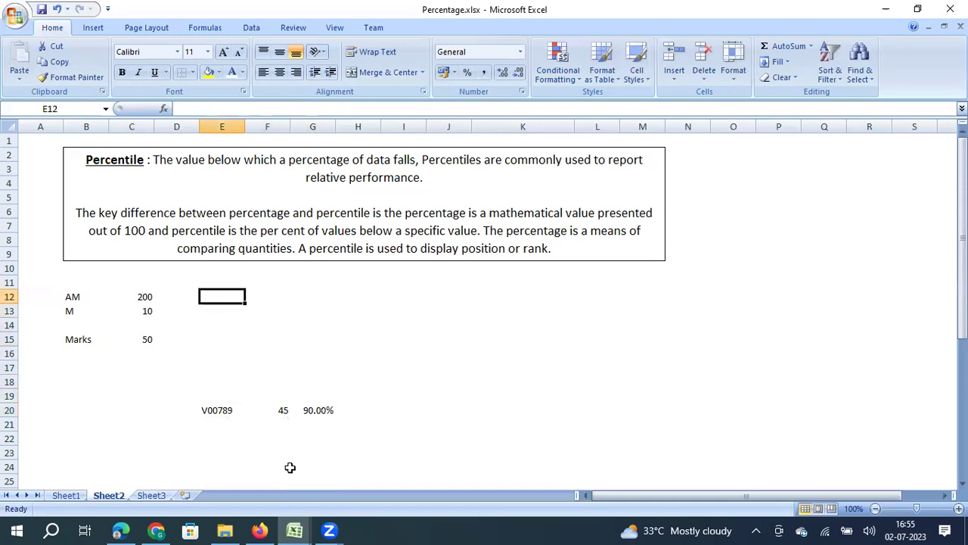
text(SD)
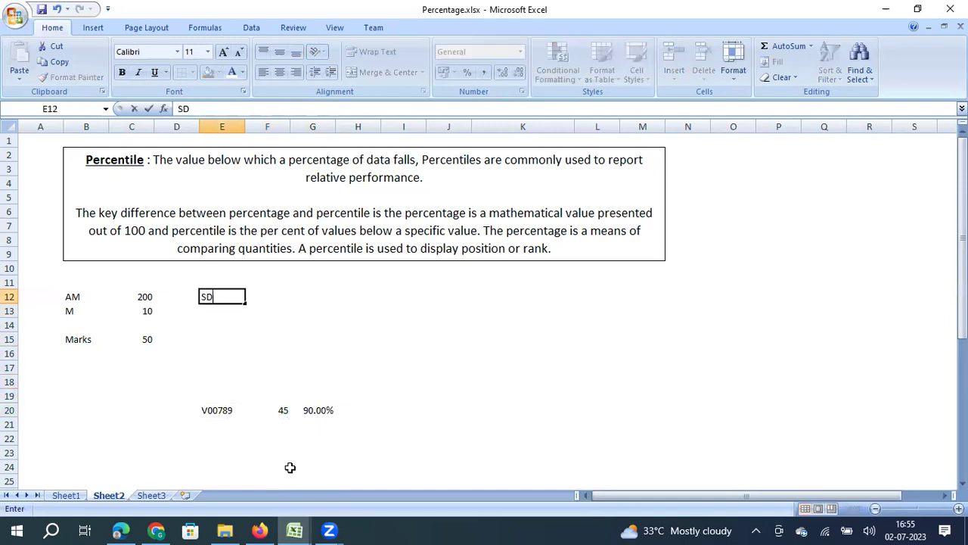
text(00879)
key(Return)
key(Right)
key(Up)
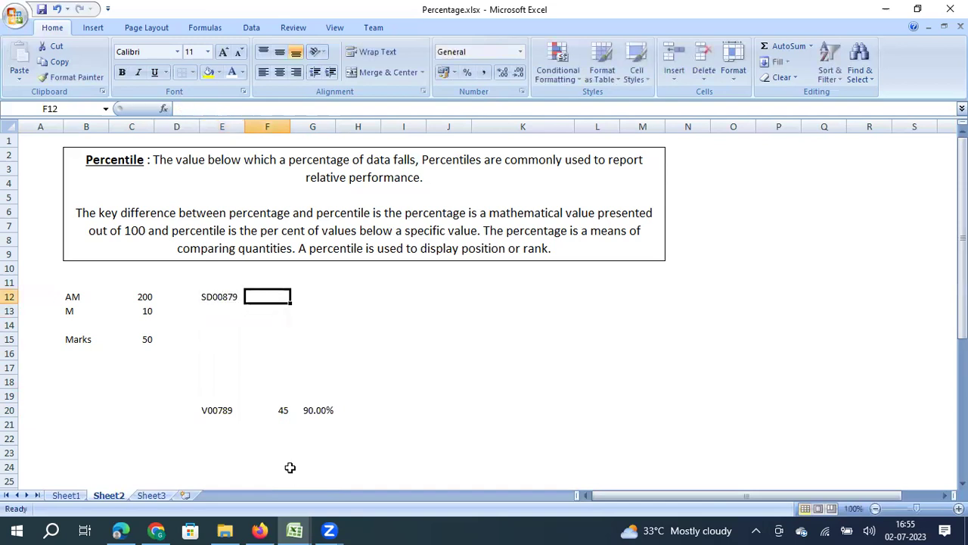
text(50)
key(Return)
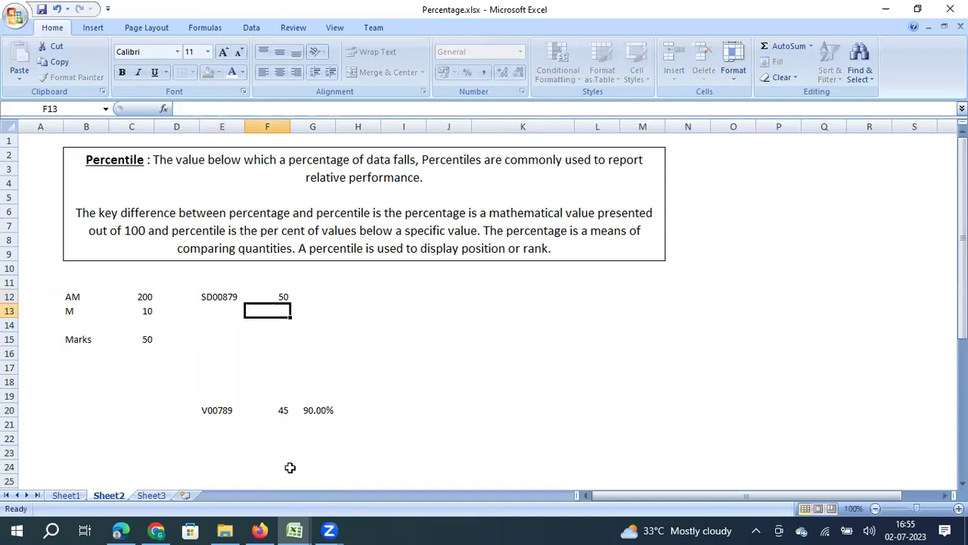
Step: Add a student's ID code in cell E13 with the score 50 in F13
key(Left)
text(E)
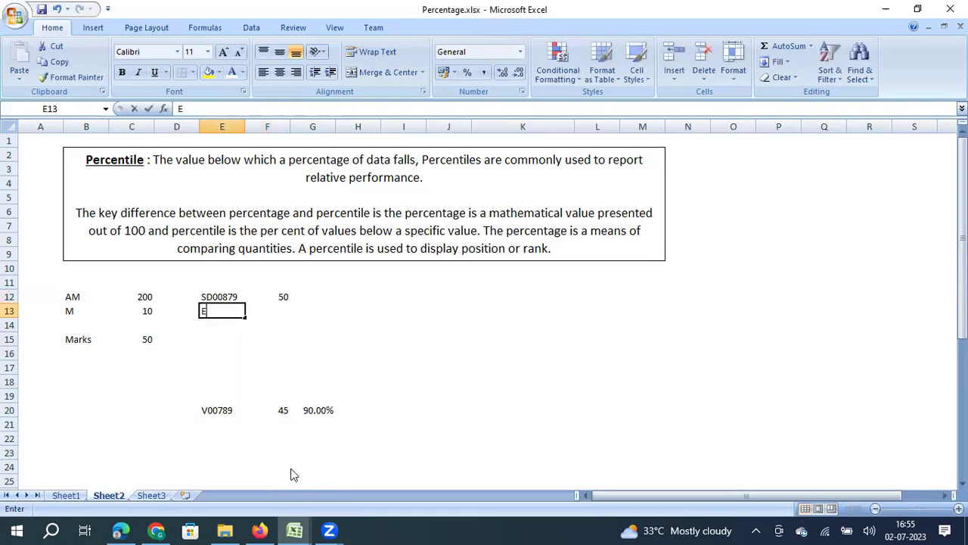
text(D00567)
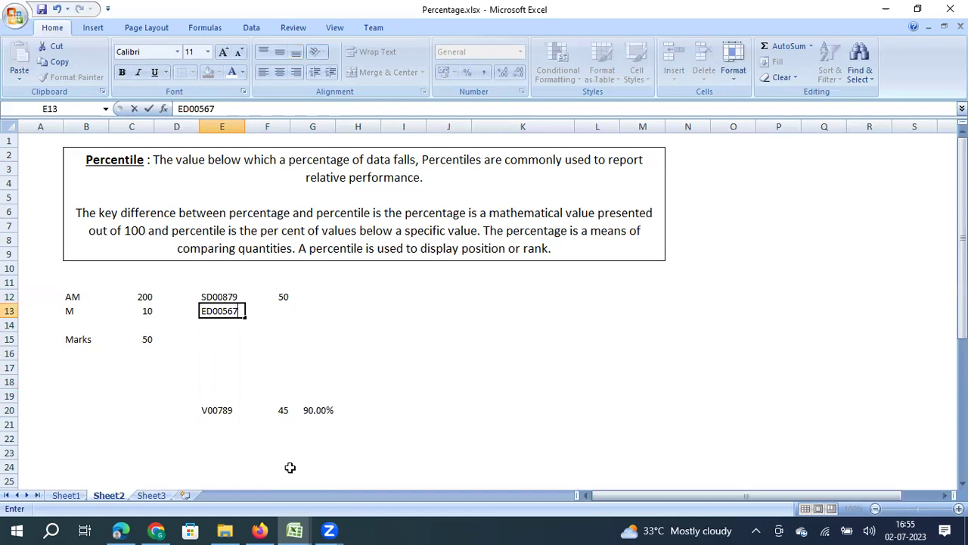
key(Return)
key(Right)
key(Up)
text(50)
key(Return)
key(Right)
key(Up)
Step: Add a third student's ID code in cell E14 with the score 49 in F14
key(Left)
key(Left)
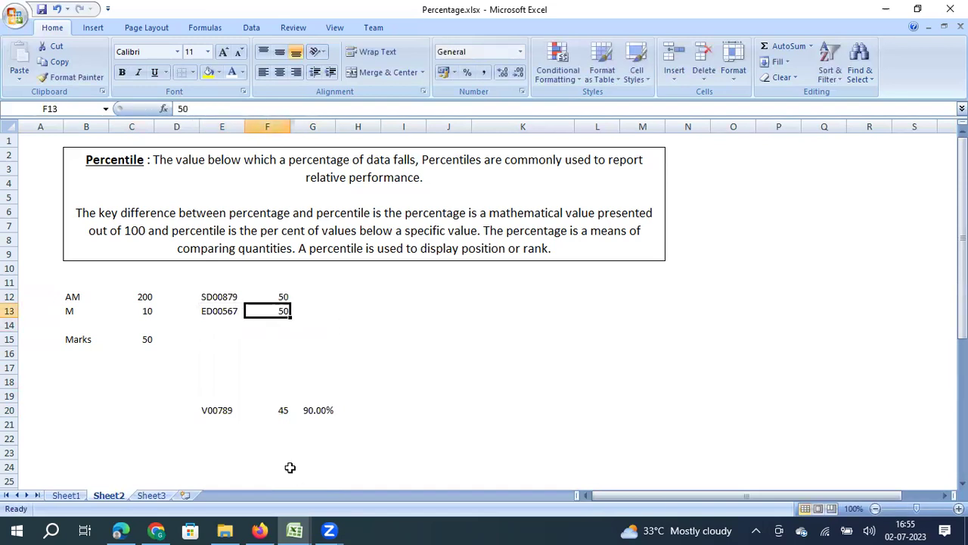
key(Down)
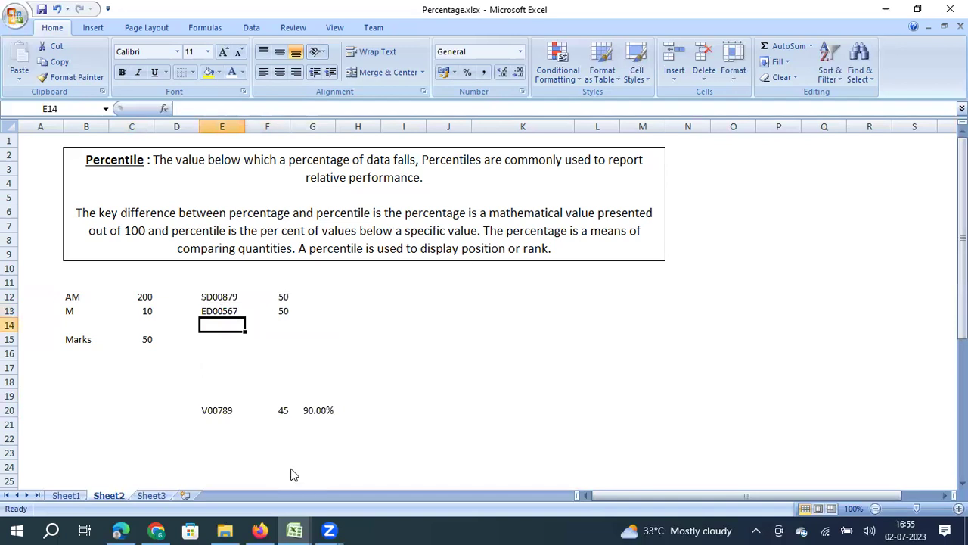
text(as00789)
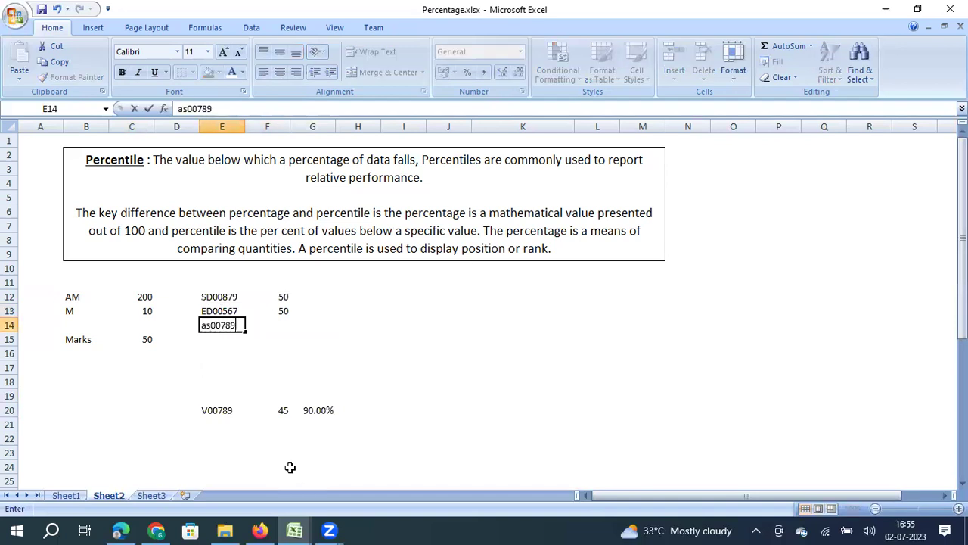
key(Return)
key(Up)
key(Right)
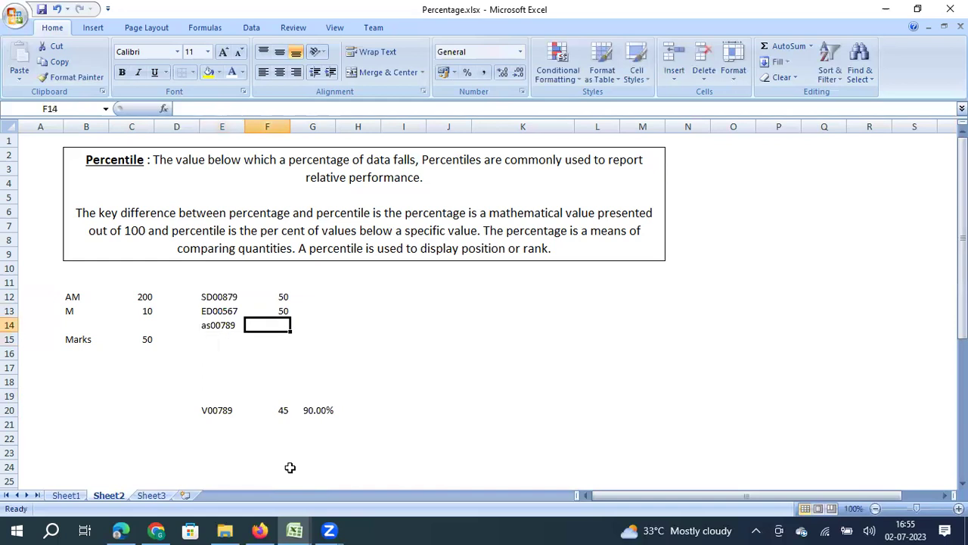
text(49)
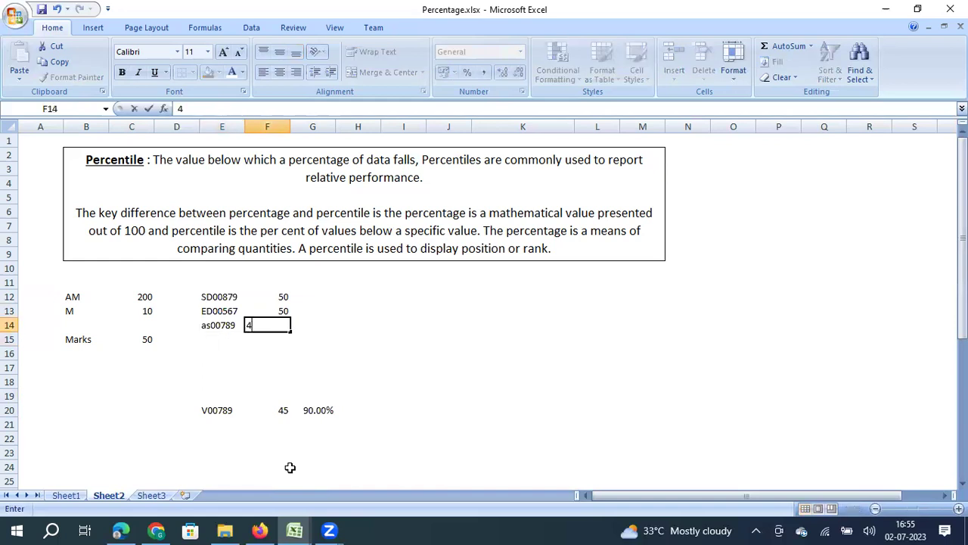
key(Return)
Step: Enter a lower-ranked student's ID code in cell E24 and the score 36 in F24
key(Right)
key(Down)
key(Down)
key(Left)
key(Down)
key(Down)
key(Down)
key(Down)
key(Down)
key(Down)
key(Down)
key(Left)
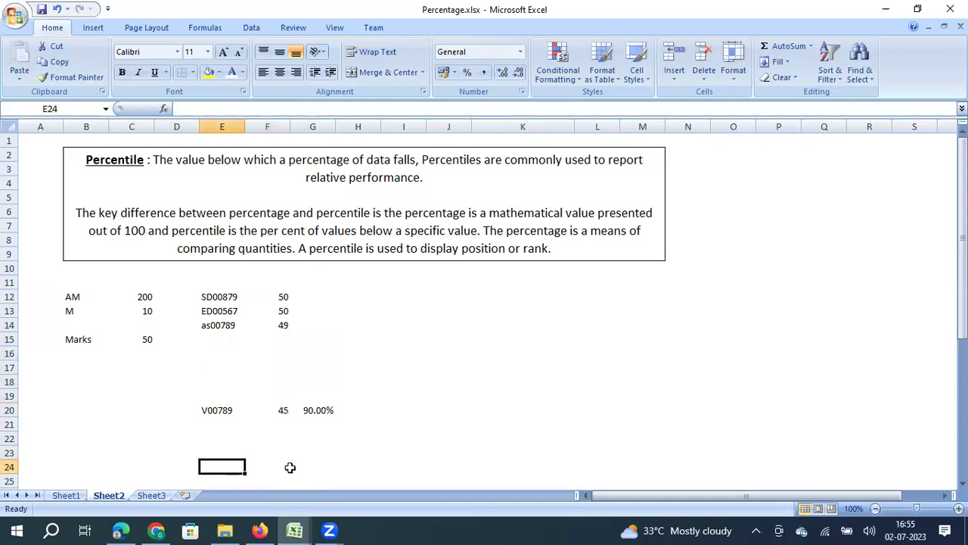
key(Up)
key(Up)
key(Up)
key(Up)
key(Up)
key(Down)
key(Down)
key(Down)
key(Down)
key(Down)
key(Down)
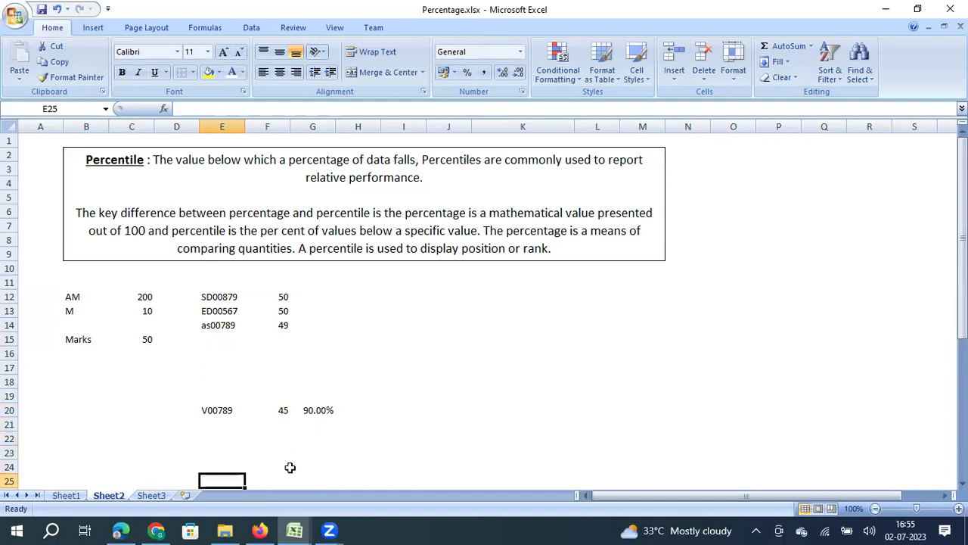
key(Up)
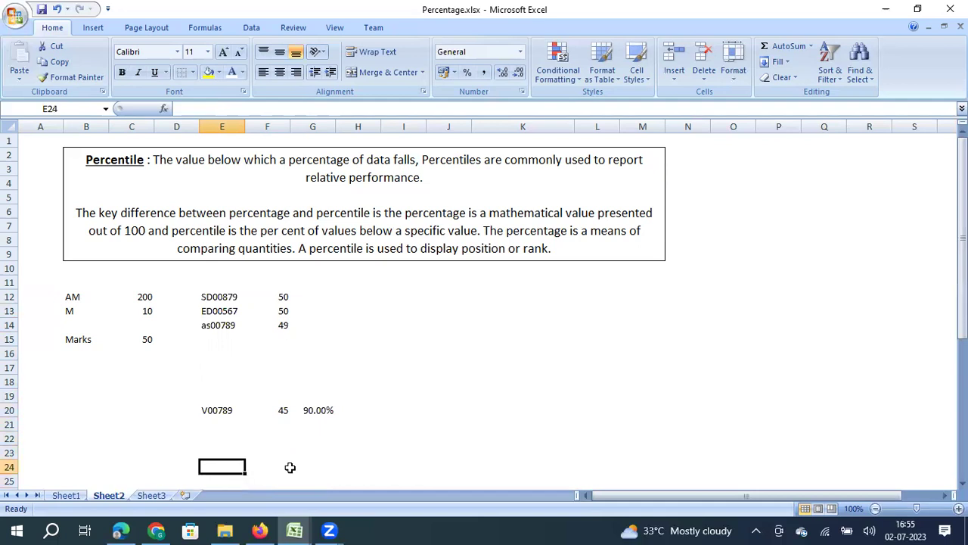
text(QW)
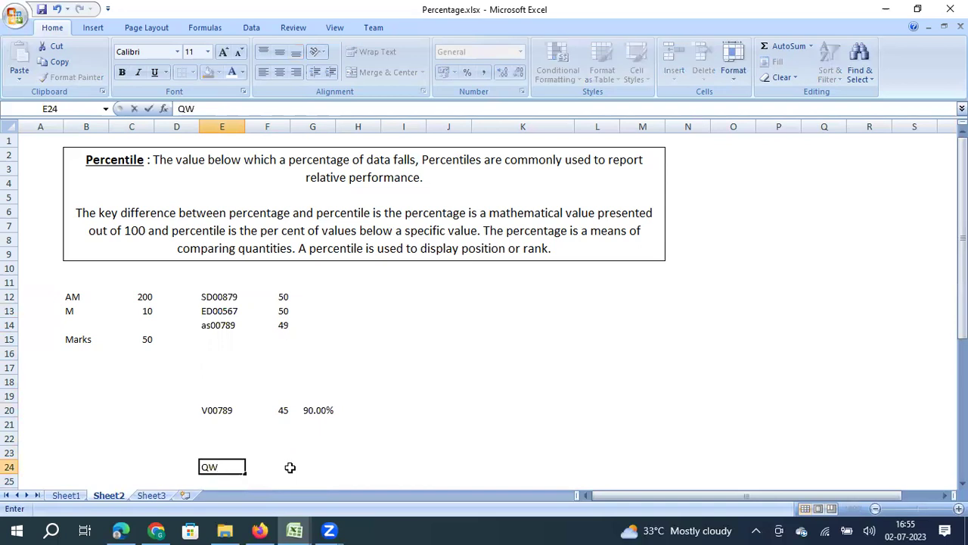
text(0097)
key(Tab)
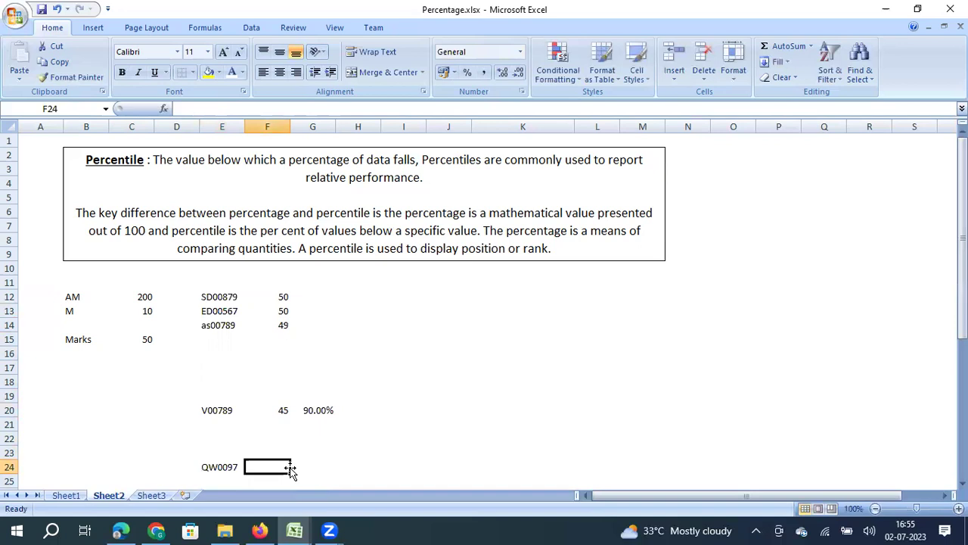
text(38)
key(Return)
Step: Review the students' scores in column F from F24 up to F13 and back down to F20
key(Right)
key(Up)
key(Left)
key(Up)
key(Up)
key(Up)
key(Up)
key(Up)
key(Up)
key(Up)
key(Up)
key(Up)
key(Up)
key(Up)
key(Up)
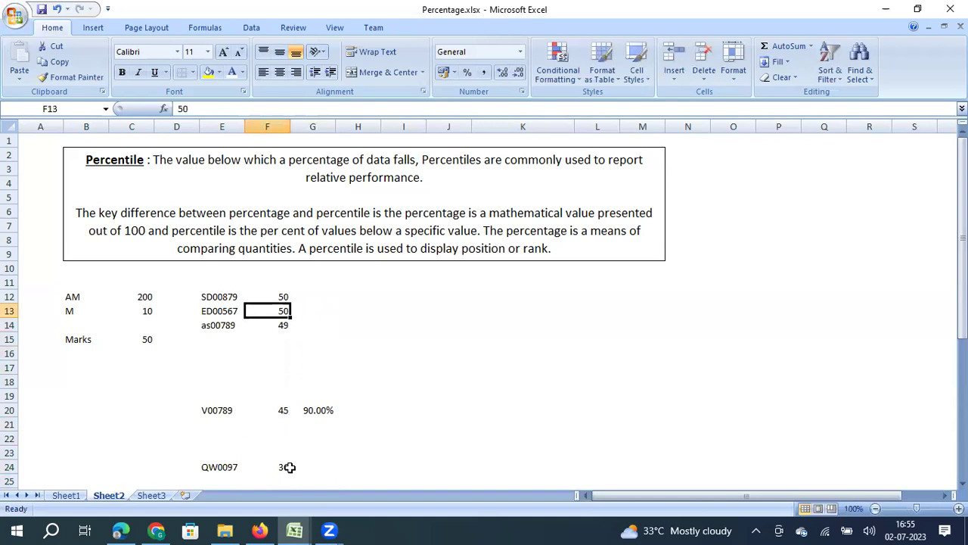
key(Left)
key(Right)
key(Down)
key(Down)
key(Down)
key(Down)
key(Down)
key(Down)
key(Down)
key(Down)
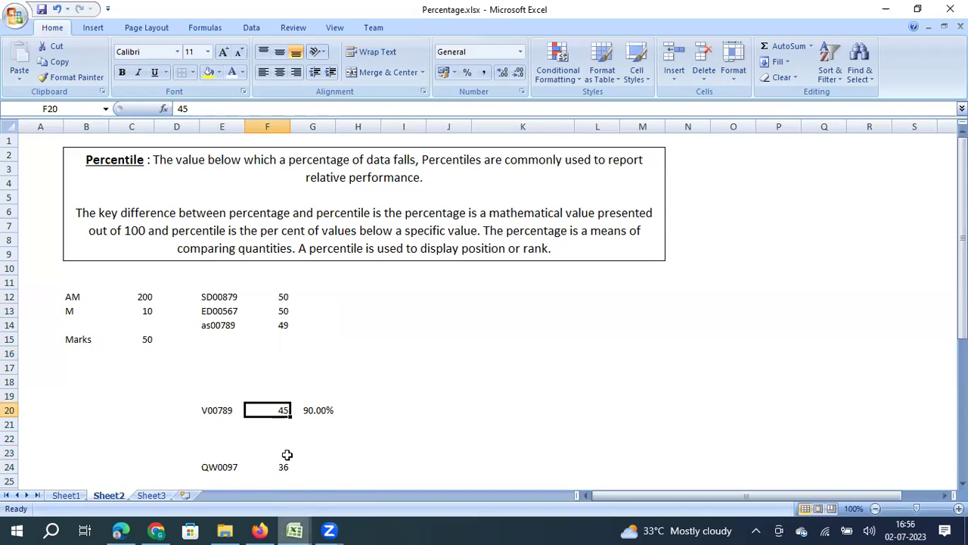
key(Right)
key(Up)
key(Up)
key(Up)
key(Up)
key(Up)
key(Up)
key(Up)
key(Up)
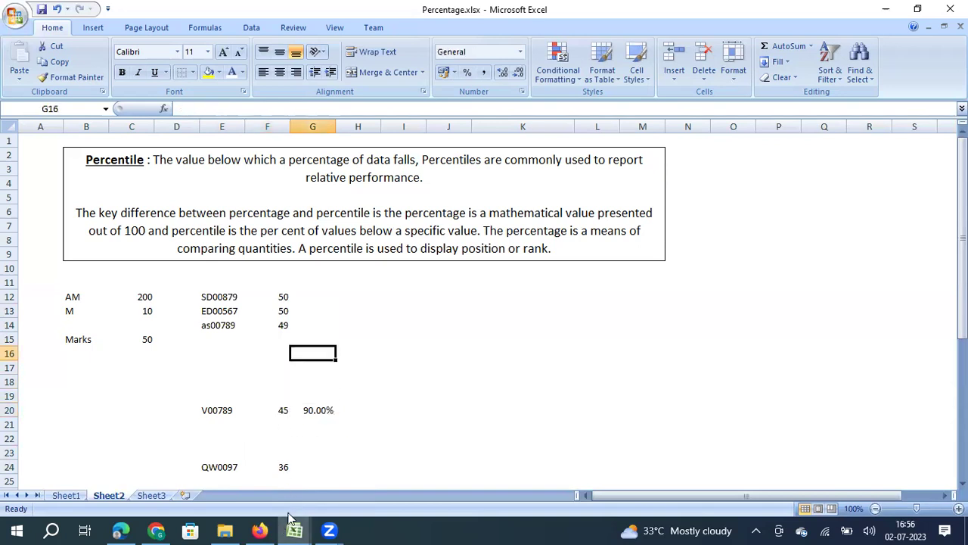
key(Down)
key(Down)
key(Down)
key(Down)
key(Down)
key(Down)
key(Down)
key(Down)
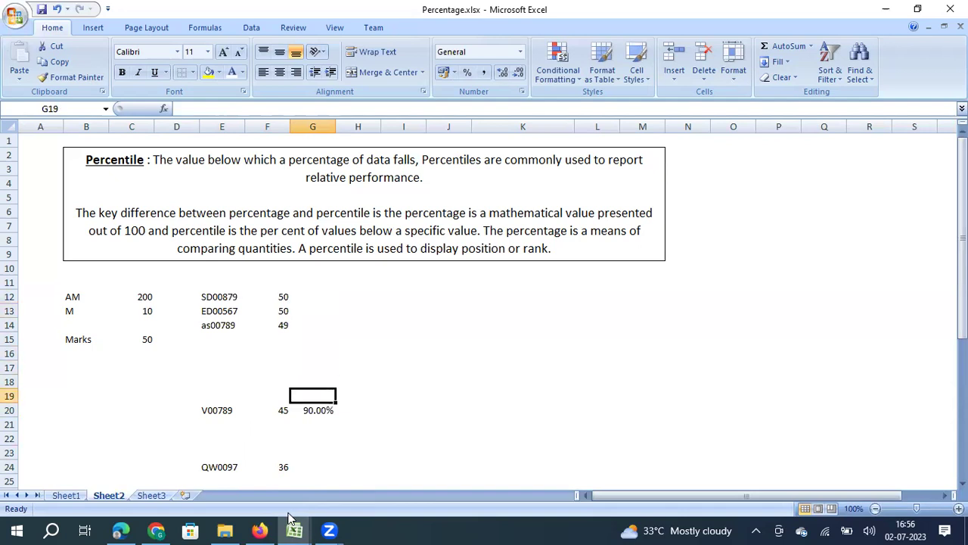
key(ctrl+c)
Step: Calculate the first student's share of the total marks in G12 with =F12/C15 and format it as a percentage
key(Up)
key(Up)
key(Up)
key(Up)
key(Up)
key(Up)
key(Up)
key(Up)
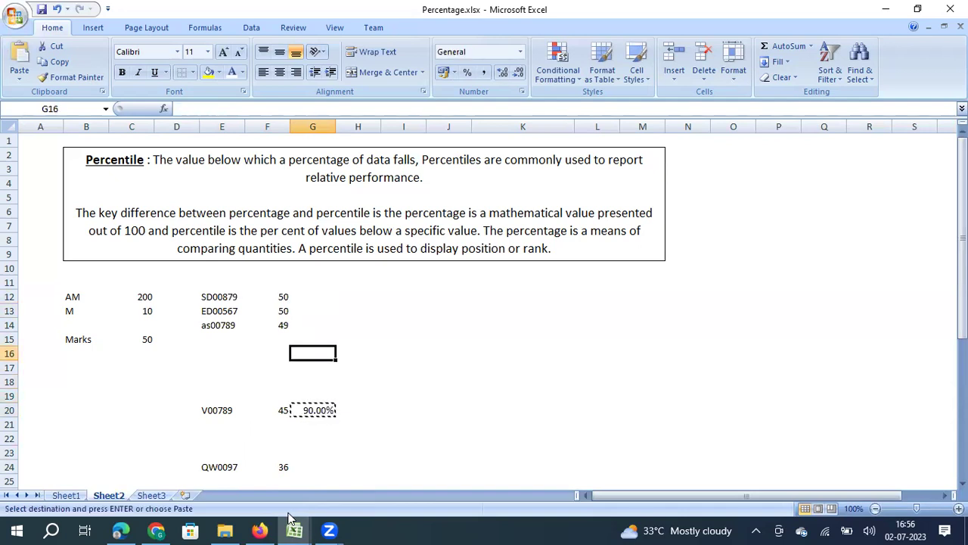
text(=)
key(Left)
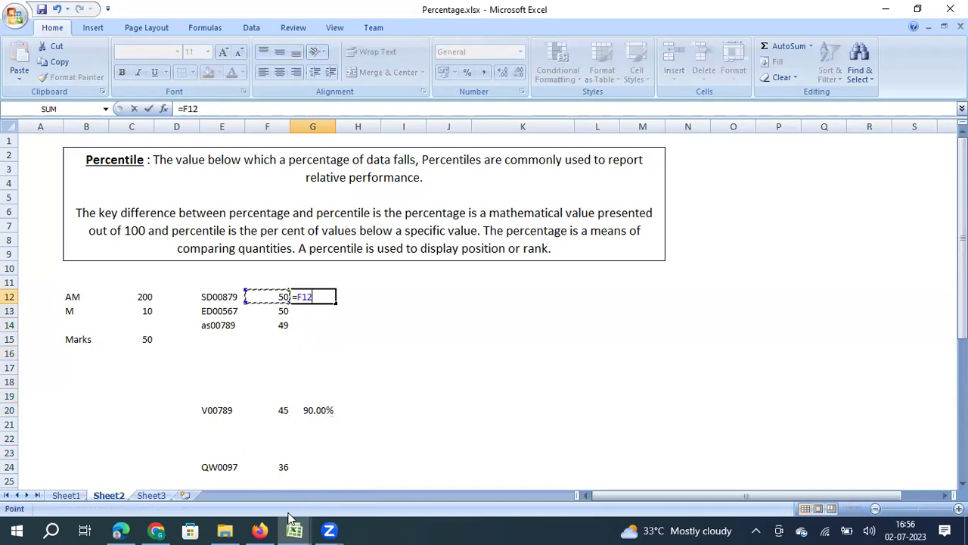
text(/)
key(Left)
key(Left)
key(Left)
key(Left)
key(Down)
key(Down)
key(Down)
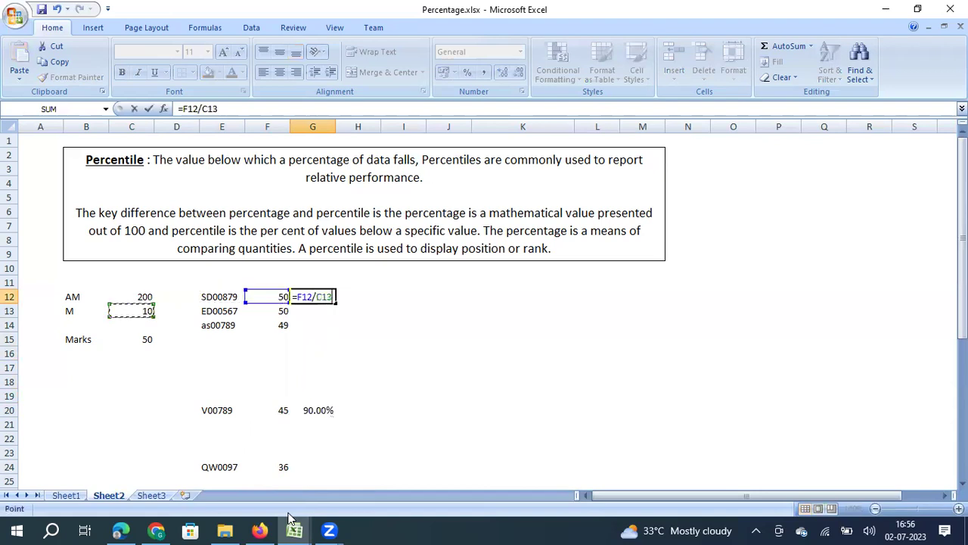
key(Return)
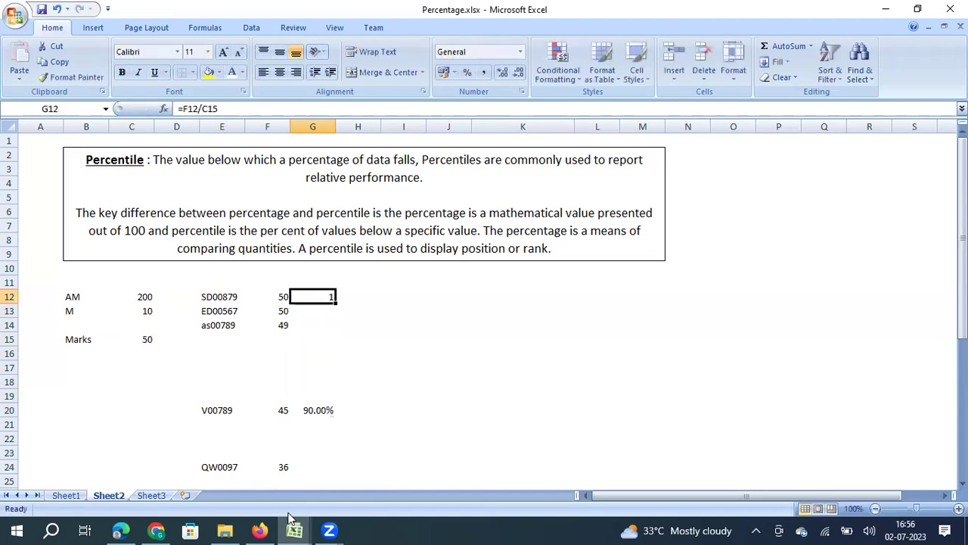
click(468, 73)
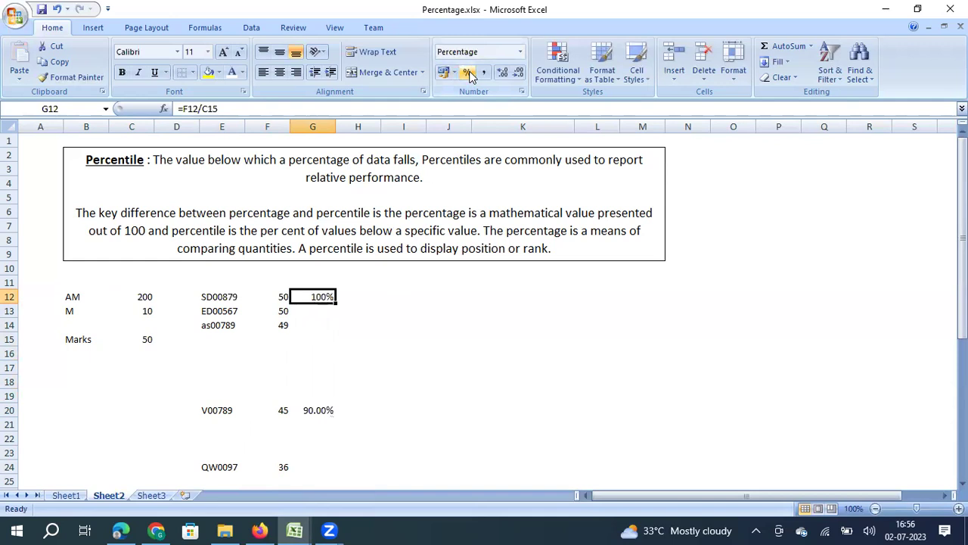
Step: Lock the row of the total-marks reference in G12, making the formula =F12/C$15
click(203, 109)
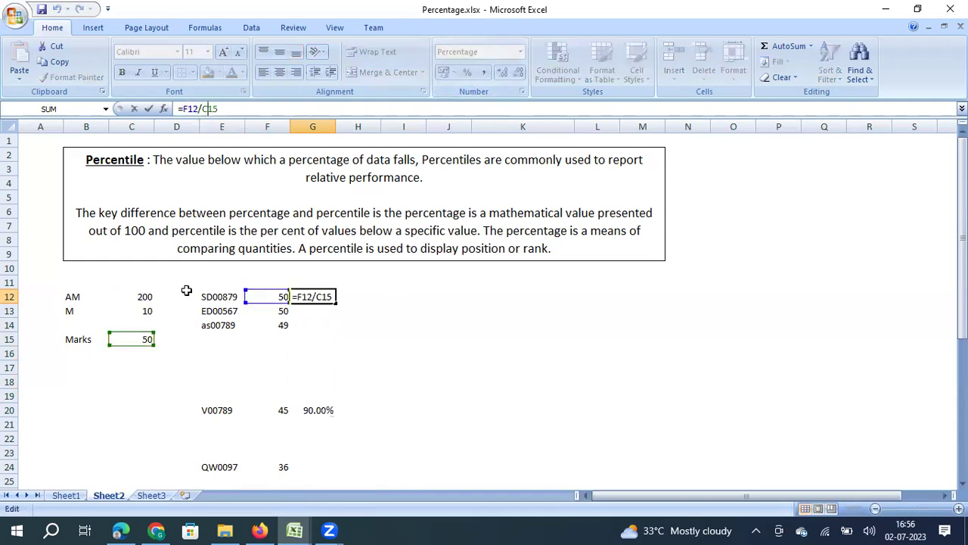
text($)
key(Return)
Step: Copy the percentage formula from G12 to cells G13, G14 and G24
key(Up)
key(ctrl+c)
key(Down)
key(ctrl+v)
key(Down)
key(ctrl+v)
key(Down)
key(Down)
key(Down)
key(Down)
key(Down)
key(Down)
key(Down)
key(Down)
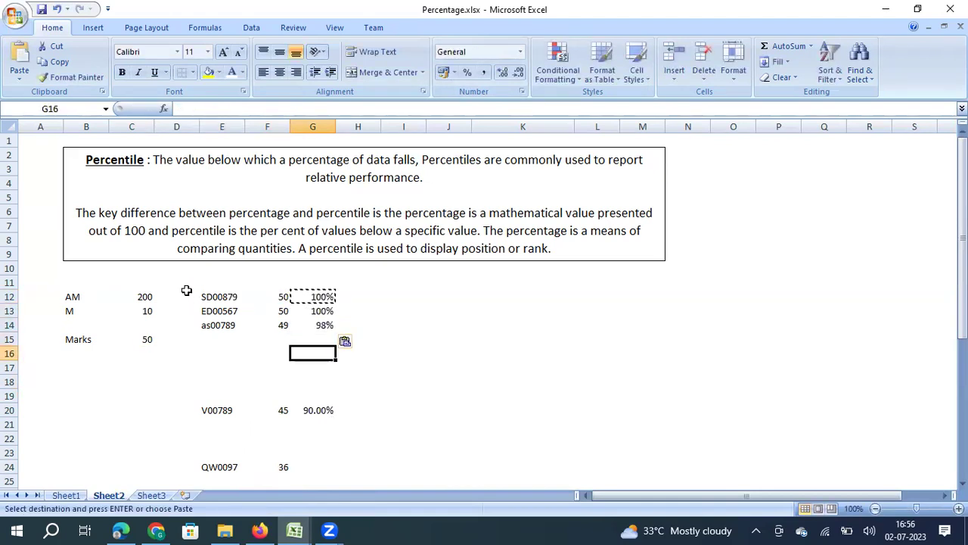
key(Down)
key(Down)
key(ctrl+v)
Step: Review the percentages in column G up to row 12, end the copy mode and return to the score in F12
key(Up)
key(Up)
key(Up)
key(Up)
key(Up)
key(Up)
key(Up)
key(Up)
key(Up)
key(Up)
key(Up)
key(Up)
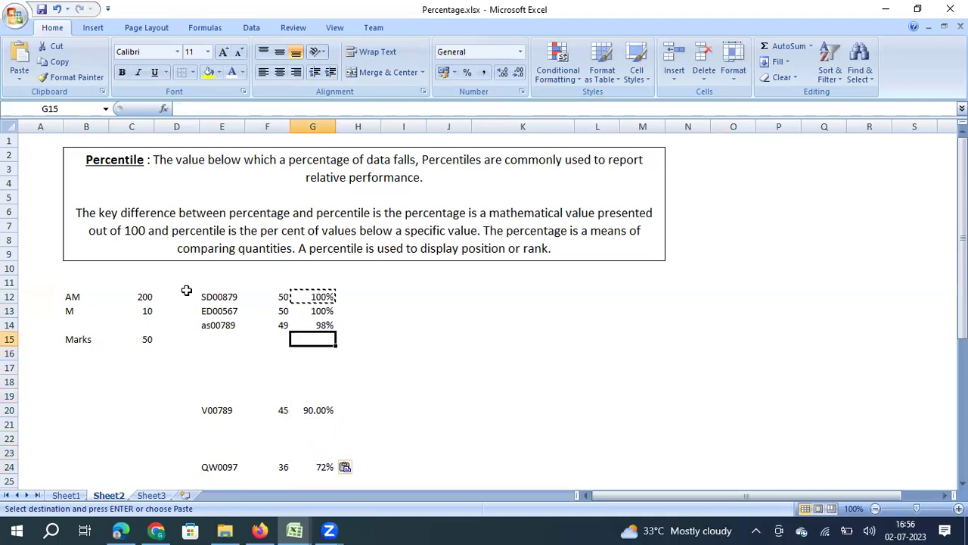
key(Right)
key(Right)
key(Left)
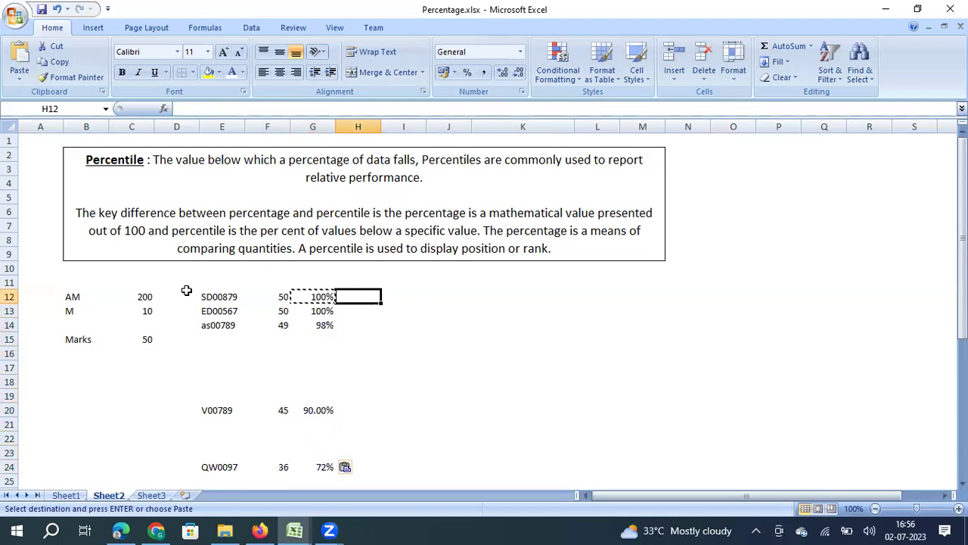
key(Escape)
key(Left)
key(Left)
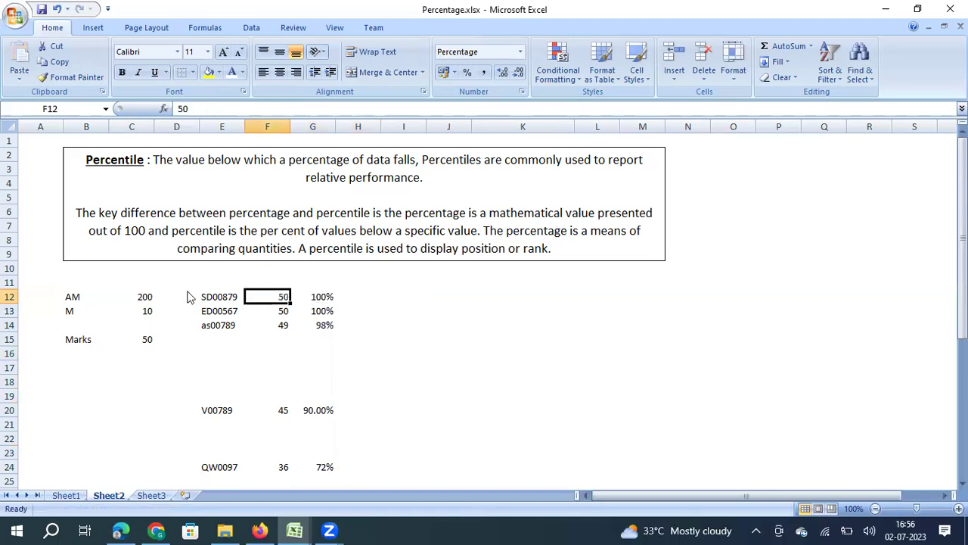
Step: Examine the scores from F12 down to F18 and the AM value in C12
key(Left)
key(Left)
key(Left)
key(Down)
key(Down)
key(Right)
key(Right)
key(Right)
key(Up)
key(Up)
key(shift+Down)
key(shift+Down)
key(shift+Down)
key(shift+Down)
key(shift+Down)
key(shift+Down)
key(shift+Down)
key(shift+Down)
key(shift+Down)
key(shift+Down)
key(shift+Down)
key(shift+Down)
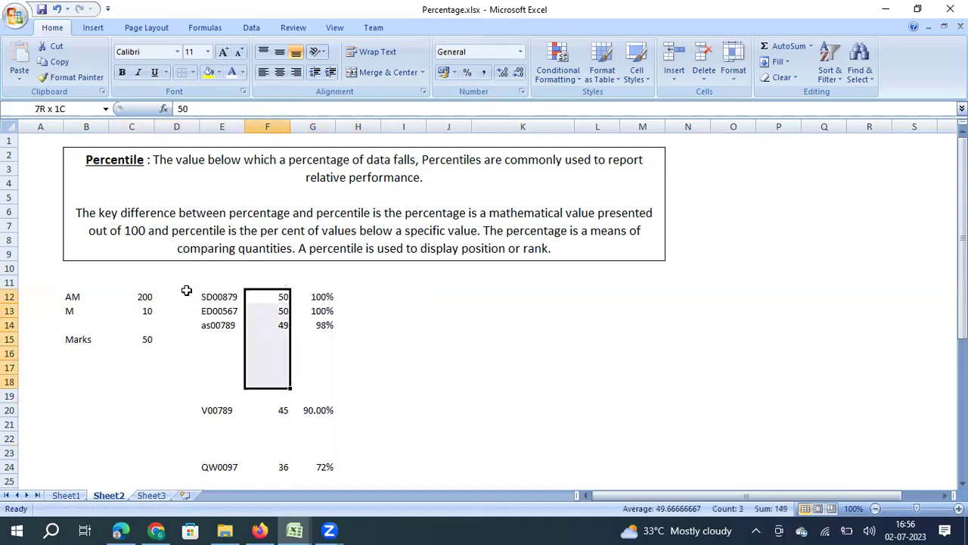
key(Left)
key(Left)
key(Left)
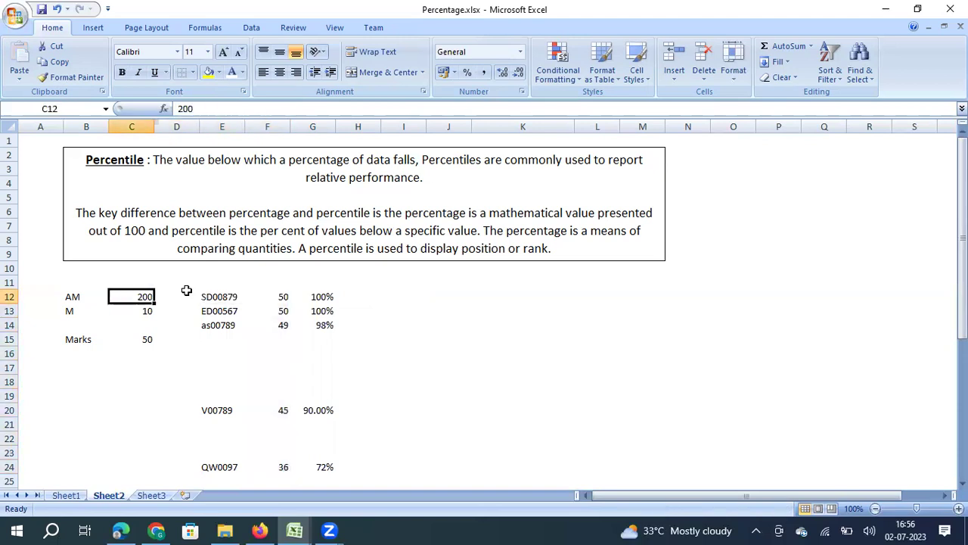
Step: Examine the full set of students' scores from F12 down to F24
key(Right)
key(Down)
key(Down)
key(Down)
key(Right)
key(shift+Down)
key(shift+Down)
key(shift+Down)
key(shift+Down)
key(Down)
key(Down)
key(Down)
key(Down)
key(Down)
key(Down)
key(Right)
key(Up)
key(Up)
key(Up)
key(Up)
key(Up)
key(Up)
key(Up)
key(Up)
key(Up)
key(Up)
key(Down)
key(shift+Down)
key(shift+Down)
key(shift+Down)
key(shift+Down)
key(shift+Down)
key(shift+Down)
key(shift+Down)
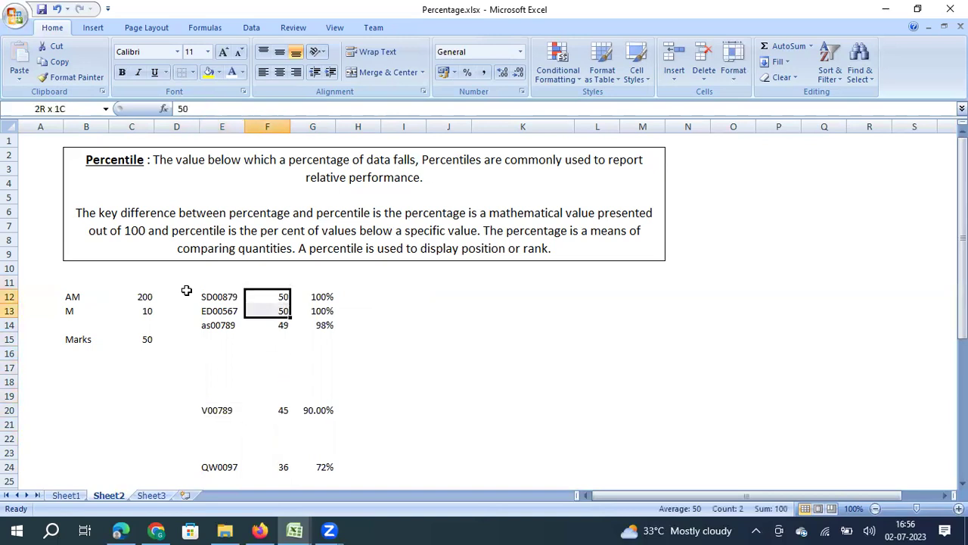
key(shift+Down)
key(shift+Down)
key(shift+Down)
key(shift+Down)
key(shift+Down)
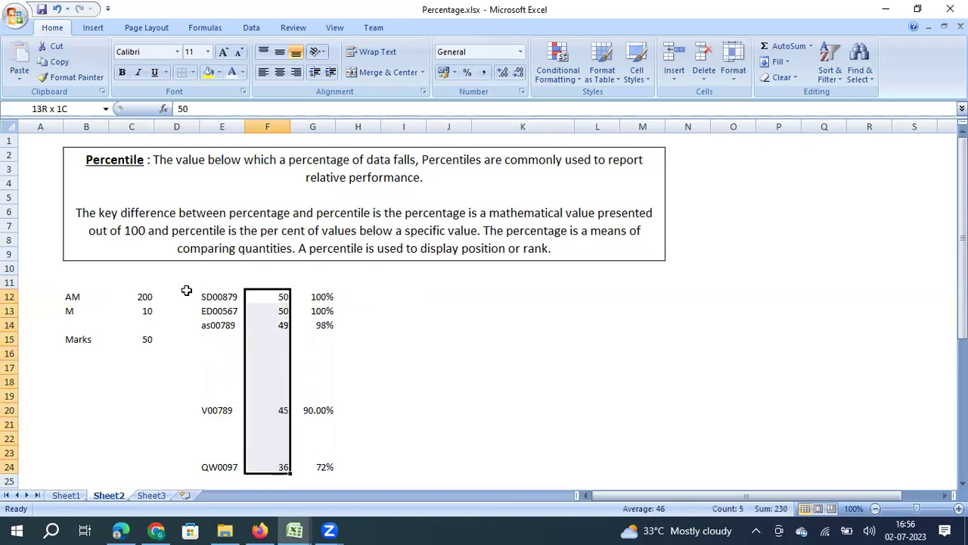
Step: Enter 200 in D12 beside the first student's code
click(187, 293)
key(Right)
key(Left)
key(Right)
key(Left)
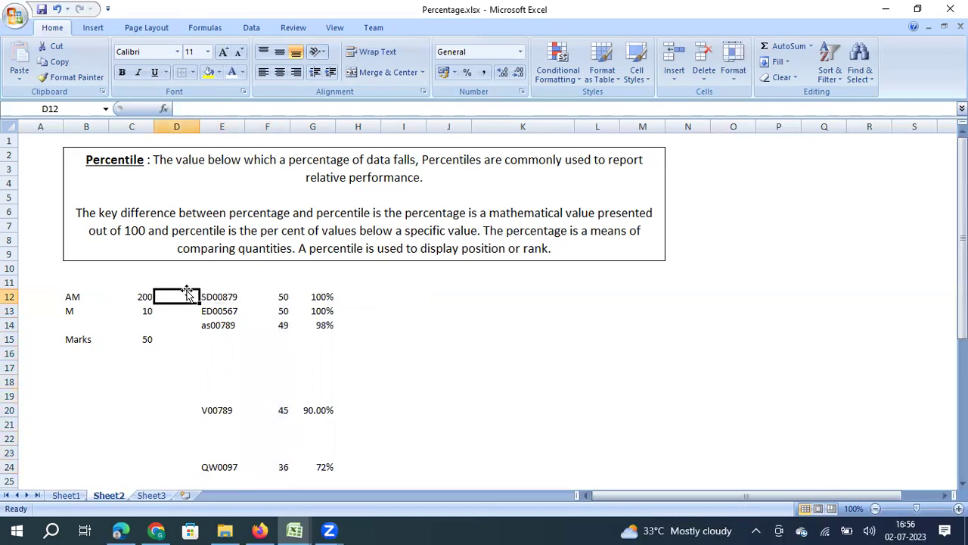
text(200)
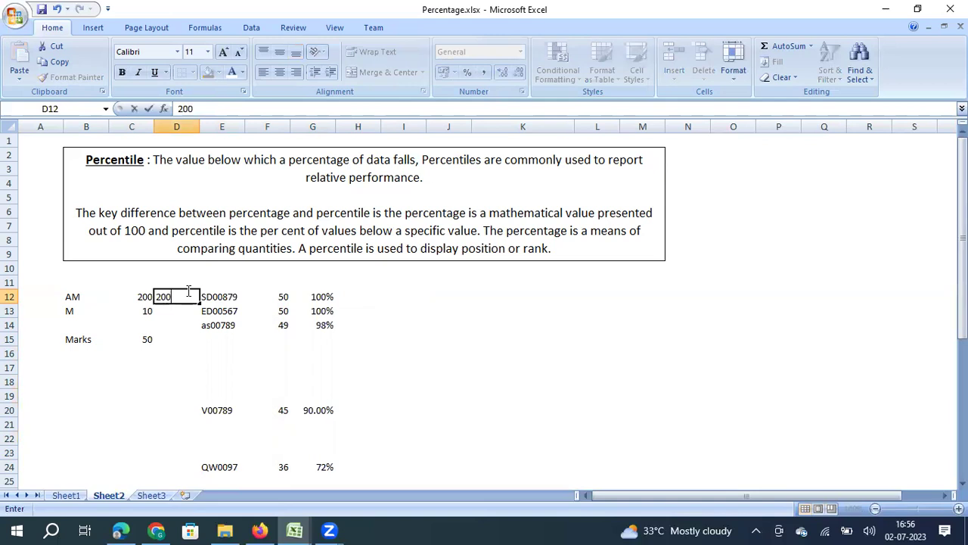
key(Return)
key(Up)
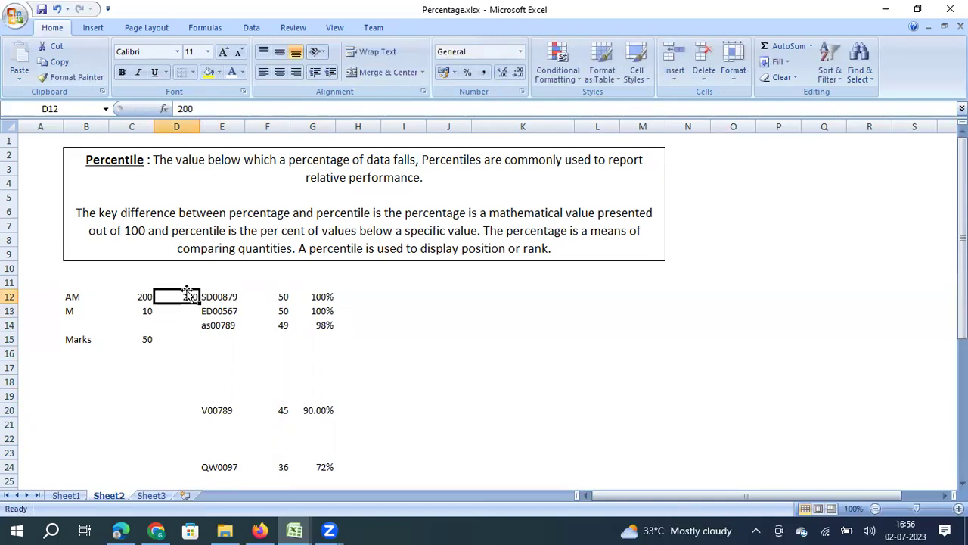
Step: Copy the value from D12 to D13 for the second student and end the copy mode
key(Down)
key(Right)
key(Left)
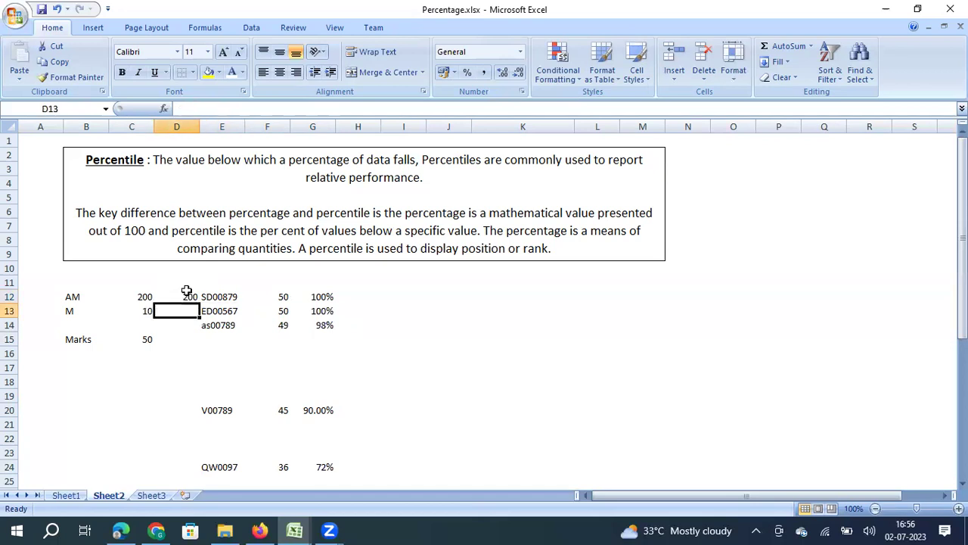
key(Right)
key(Left)
key(Up)
key(ctrl+c)
key(Down)
key(ctrl+v)
key(Escape)
key(Down)
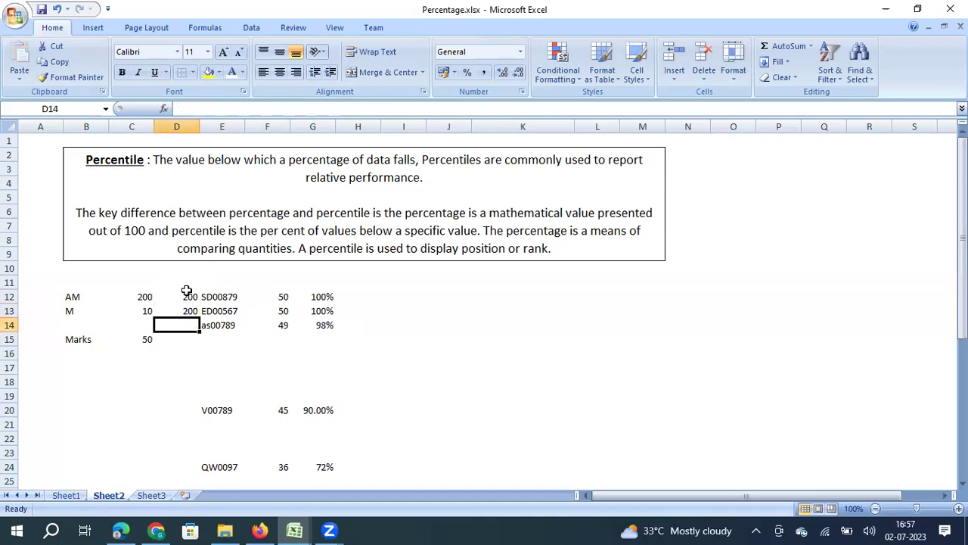
Step: Enter 198 in D14 for the third student
text(1)
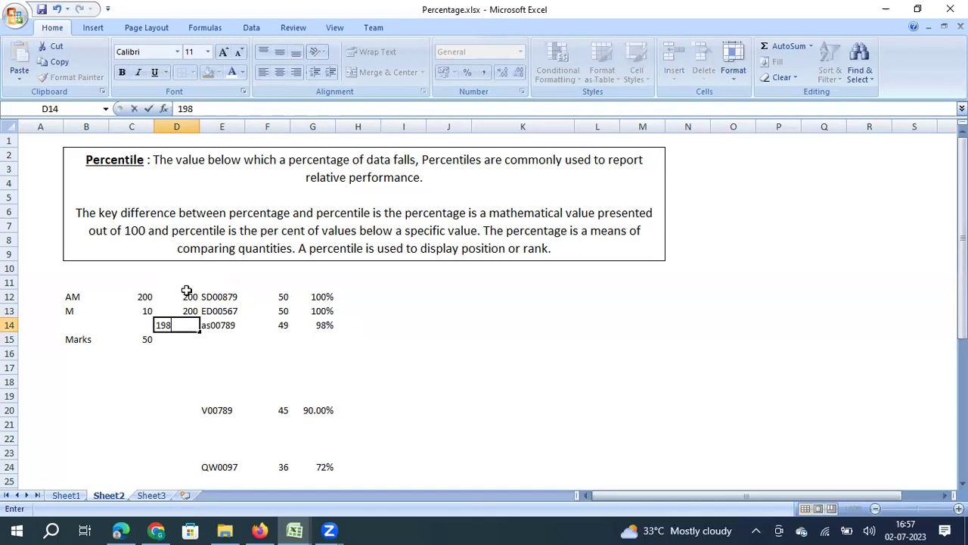
text(98)
key(ctrl+Return)
key(Up)
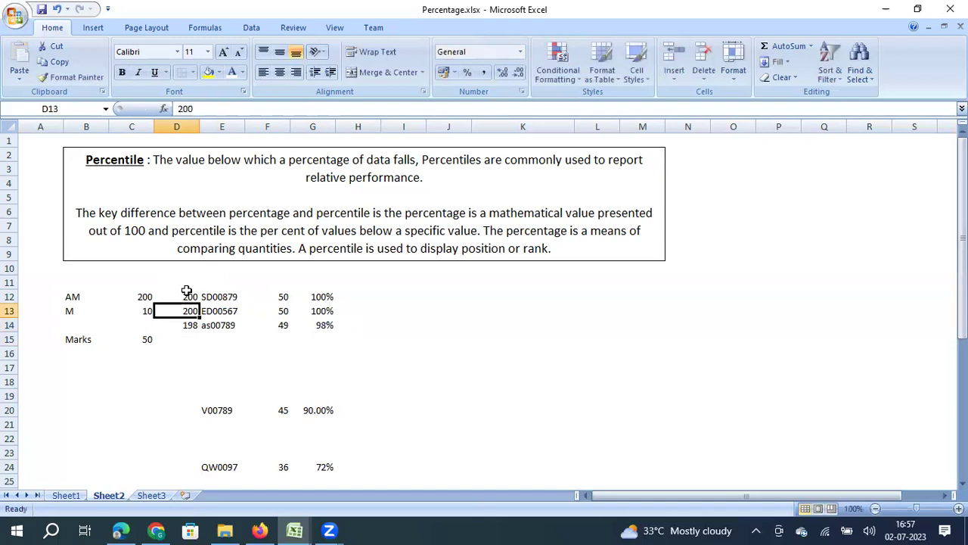
Step: Enter 160 in D20 for the student who scored 45
key(Down)
key(Down)
key(Down)
key(Down)
key(Down)
key(Down)
key(Down)
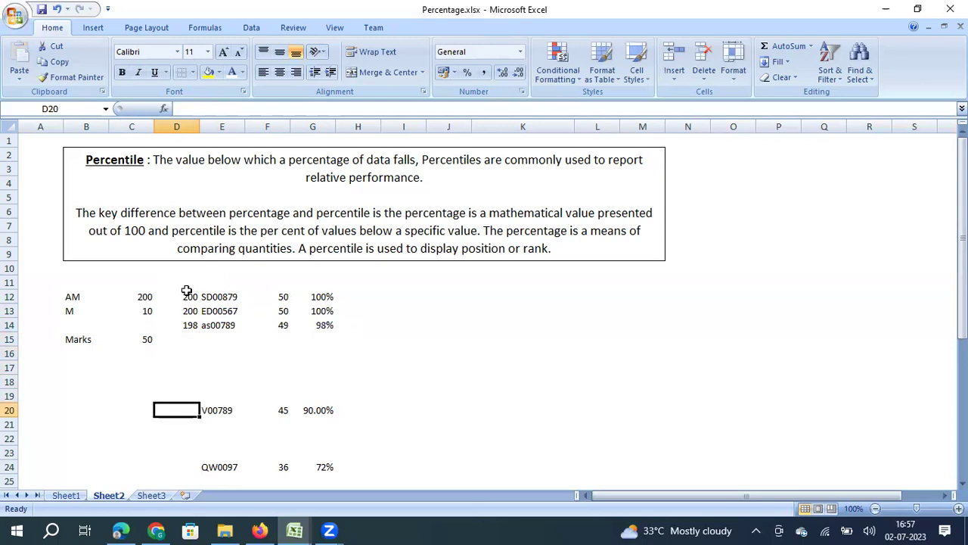
text(160)
key(Return)
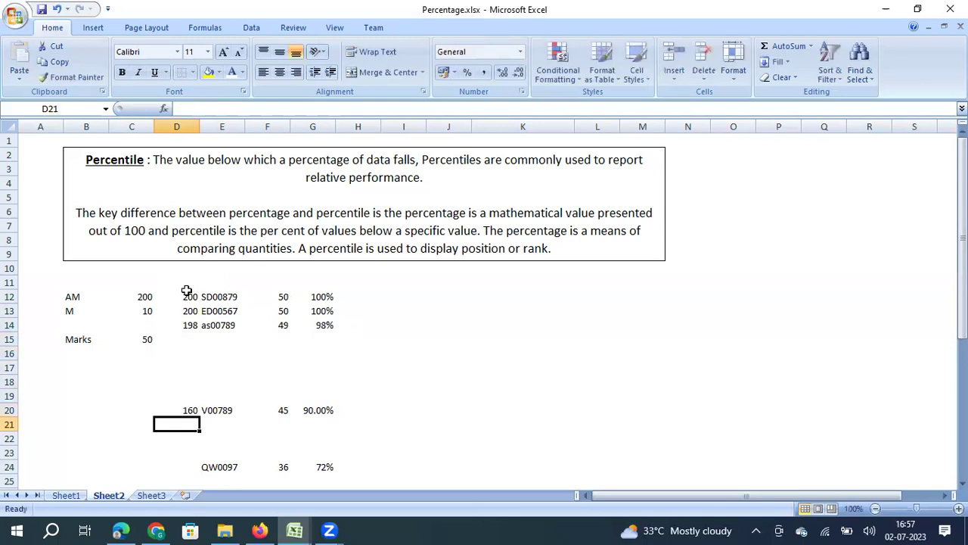
Step: Enter 1 in D24 for the student who scored 36
key(Down)
key(Down)
key(Down)
text(1)
key(Return)
key(Up)
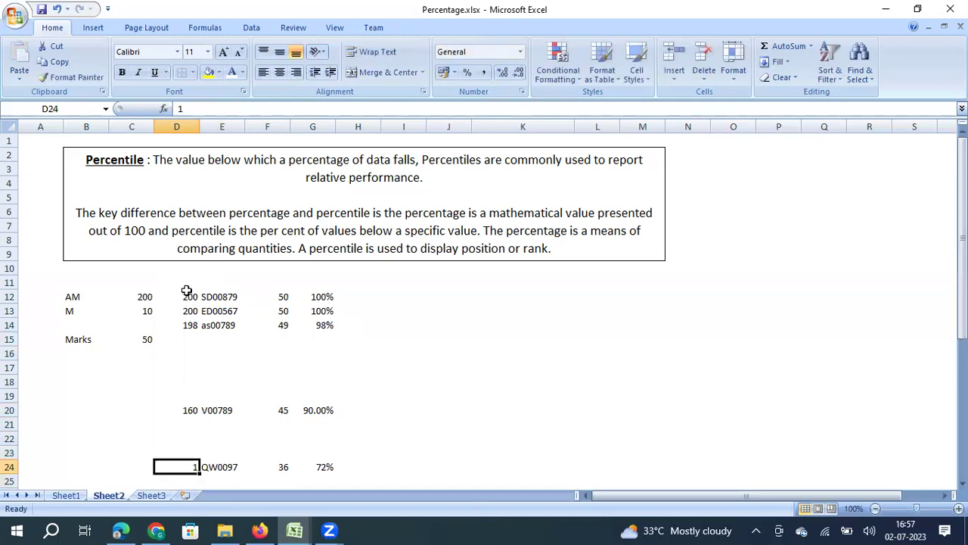
Step: Compare the column D values with the student codes and scores in the first rows of the example
key(Up)
key(Up)
key(Up)
key(Up)
key(Up)
key(Up)
key(Up)
key(Up)
key(Up)
key(Up)
key(Up)
key(Up)
key(Up)
key(Up)
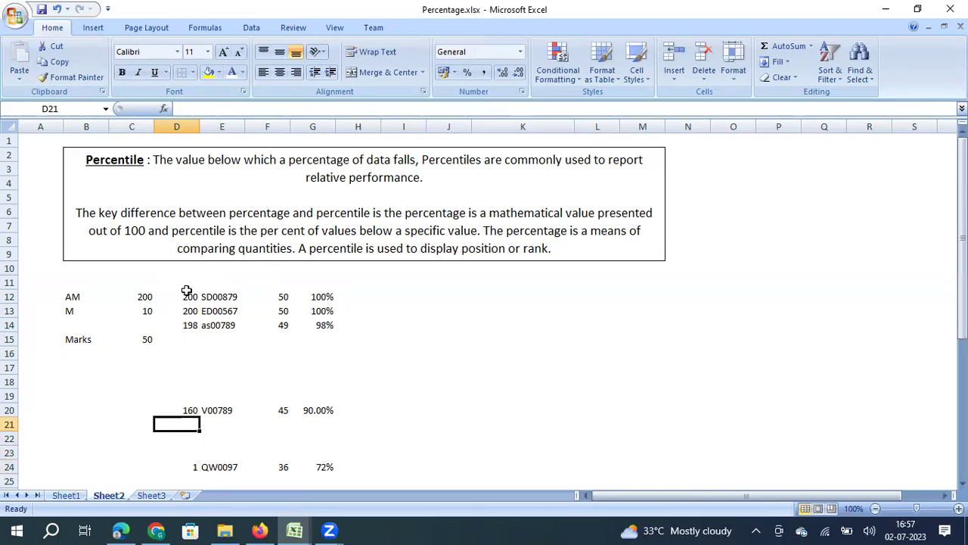
key(Right)
key(Down)
key(Down)
key(Down)
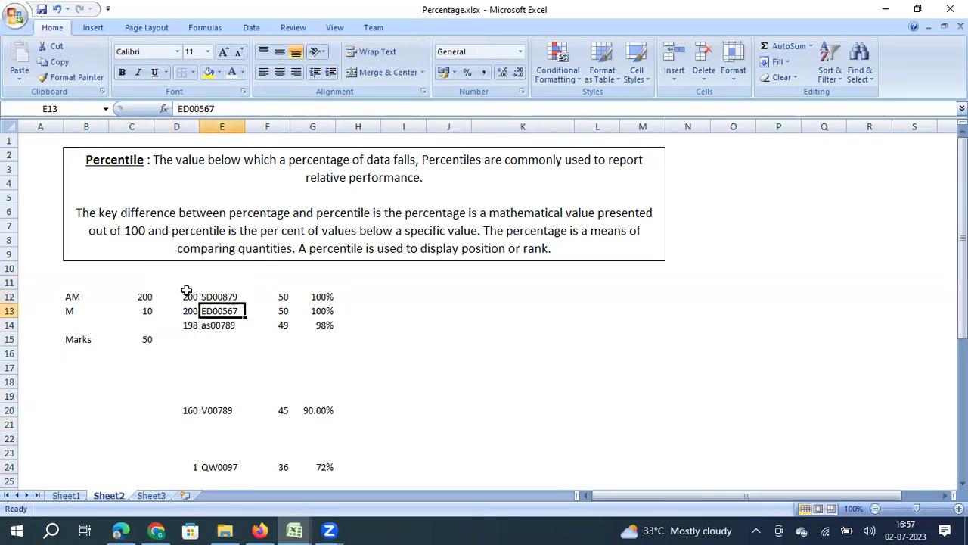
key(Right)
key(Up)
key(Left)
key(Left)
key(Right)
key(Left)
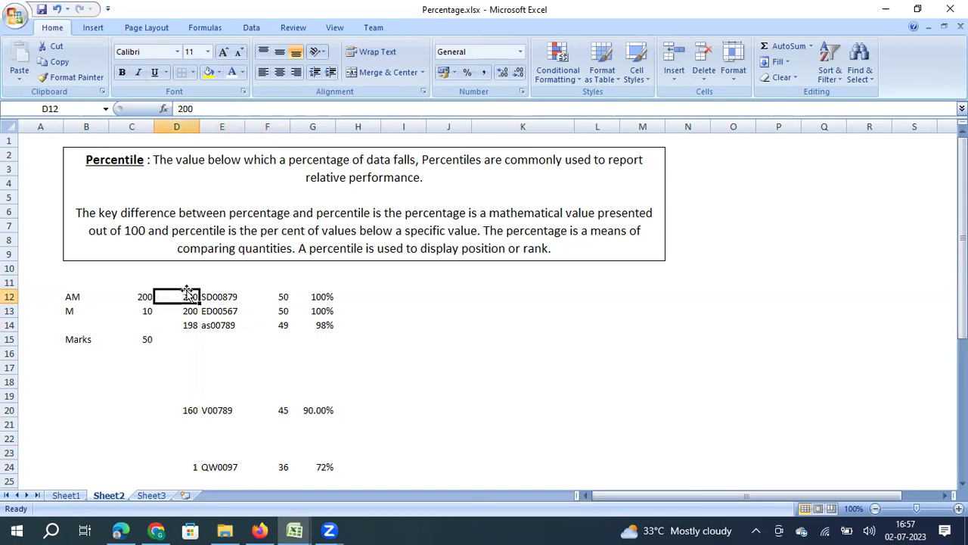
Step: Examine the values in column D from D12 down to D24
key(Up)
key(Down)
key(Down)
key(Down)
key(Down)
key(Down)
key(Down)
key(Down)
key(Down)
key(Down)
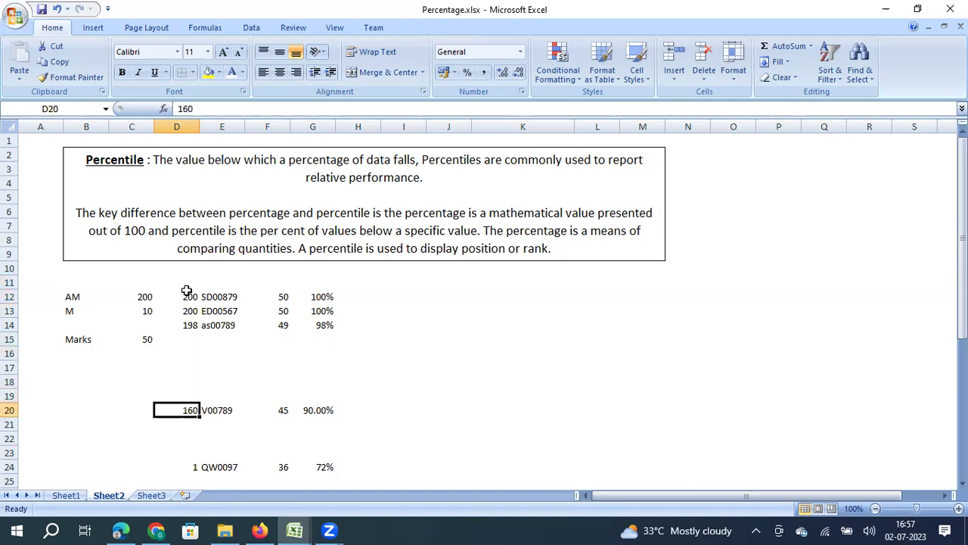
key(Down)
key(Down)
key(Down)
key(Down)
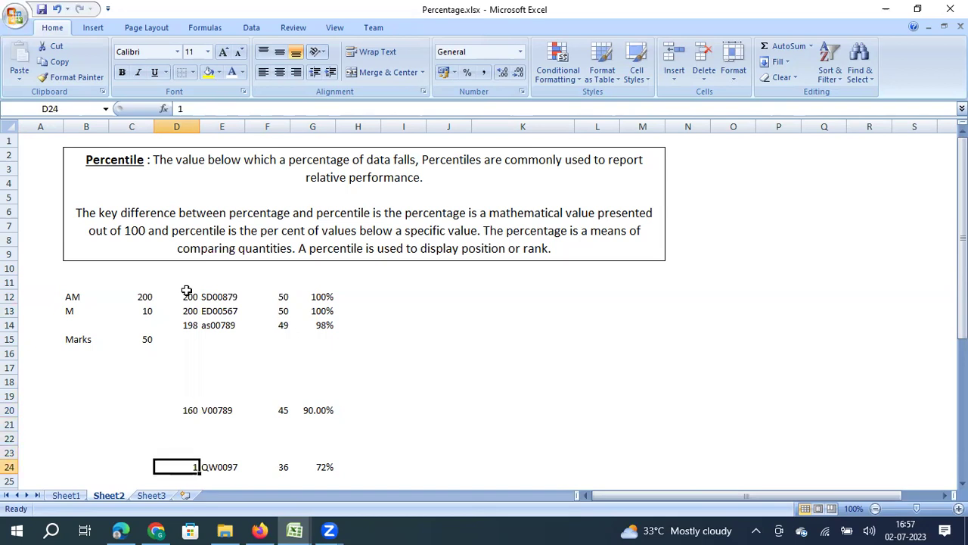
Step: Add the heading % in G11 above the students' percentages
key(Up)
key(Up)
key(Up)
key(Up)
key(Up)
key(Up)
key(Up)
key(Up)
key(Up)
key(Up)
key(Up)
key(Up)
key(Up)
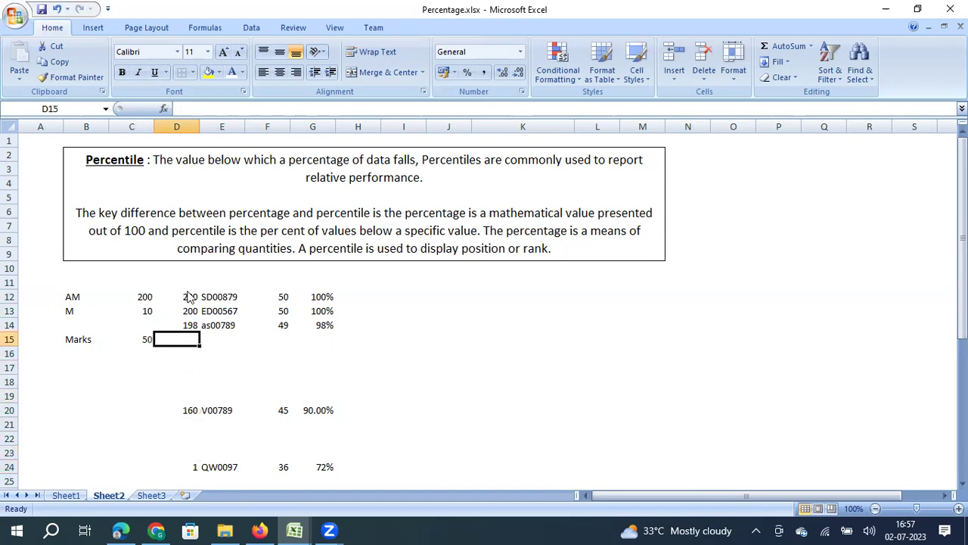
key(Right)
key(Right)
key(Right)
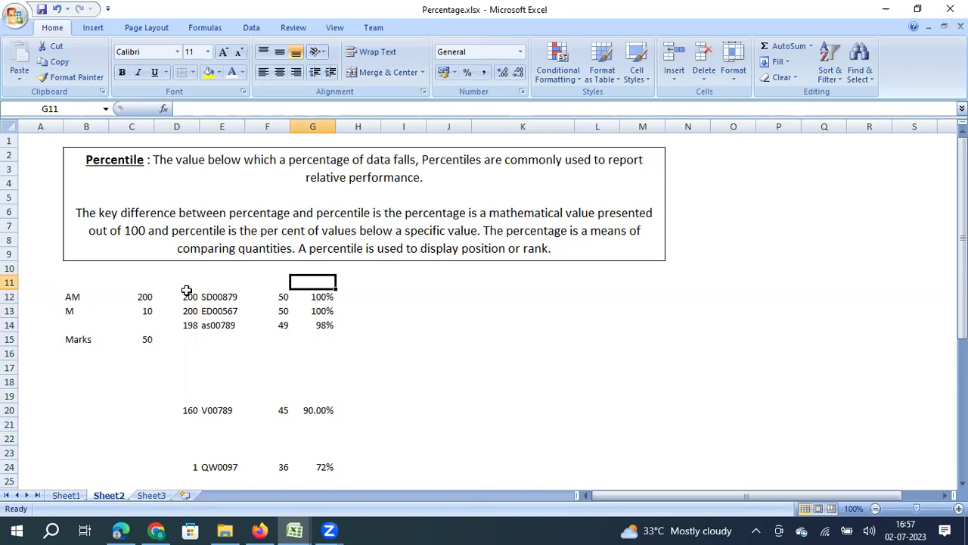
text(%)
key(Return)
Step: Centre the percentage column horizontally from G11 down to G24
key(Up)
key(shift+Down)
key(shift+Down)
key(shift+Down)
key(shift+Down)
key(shift+Down)
key(shift+Down)
key(shift+Down)
key(shift+Down)
key(shift+Down)
key(shift+Down)
key(shift+Down)
key(shift+Down)
key(shift+Down)
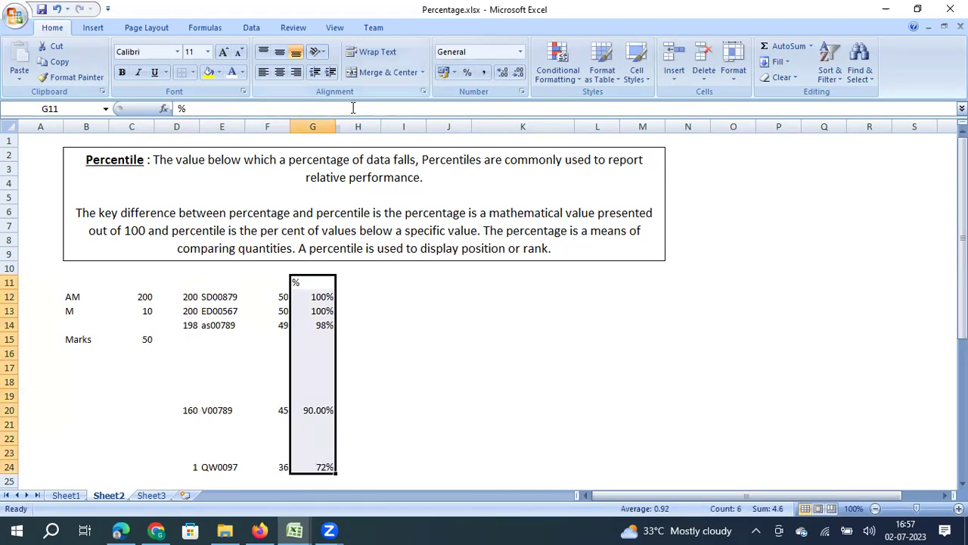
click(279, 72)
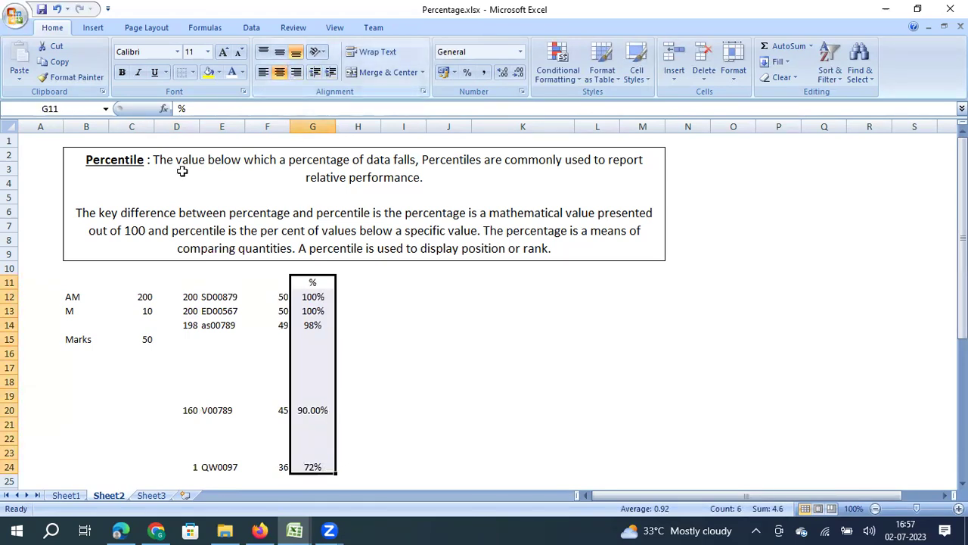
Step: Add the heading Percentile in H11, beside the % heading
click(126, 160)
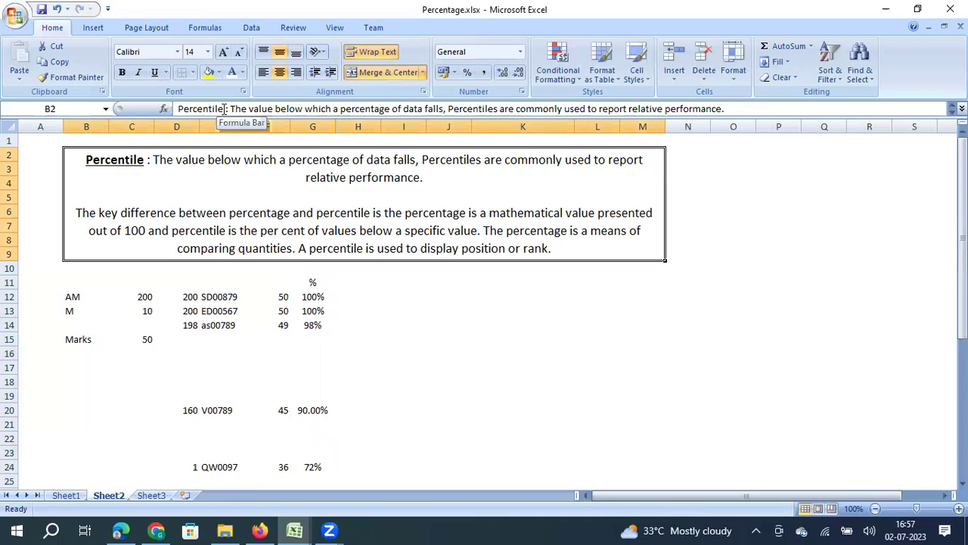
drag(226, 109, 178, 109)
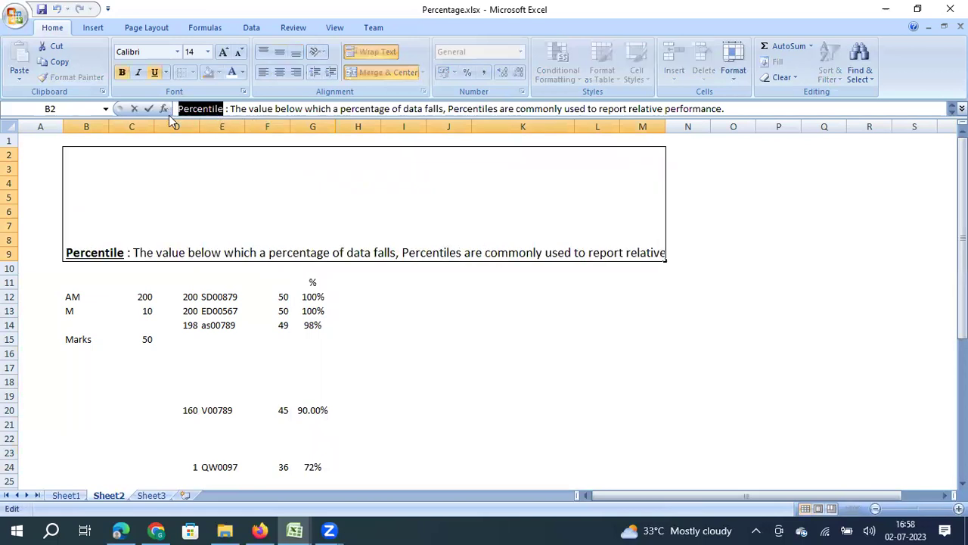
key(Return)
key(Right)
key(Right)
key(Right)
key(Right)
key(Right)
key(Right)
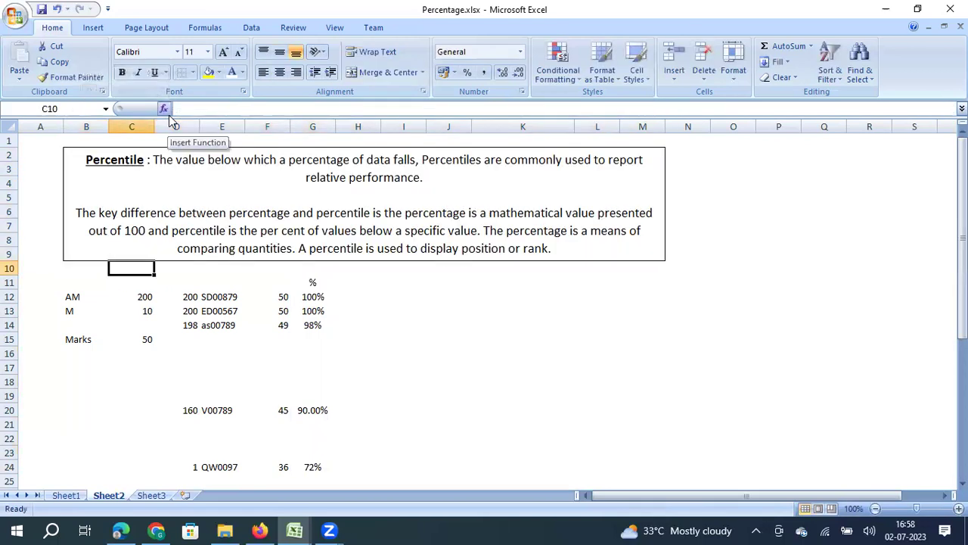
key(Down)
key(Down)
key(Up)
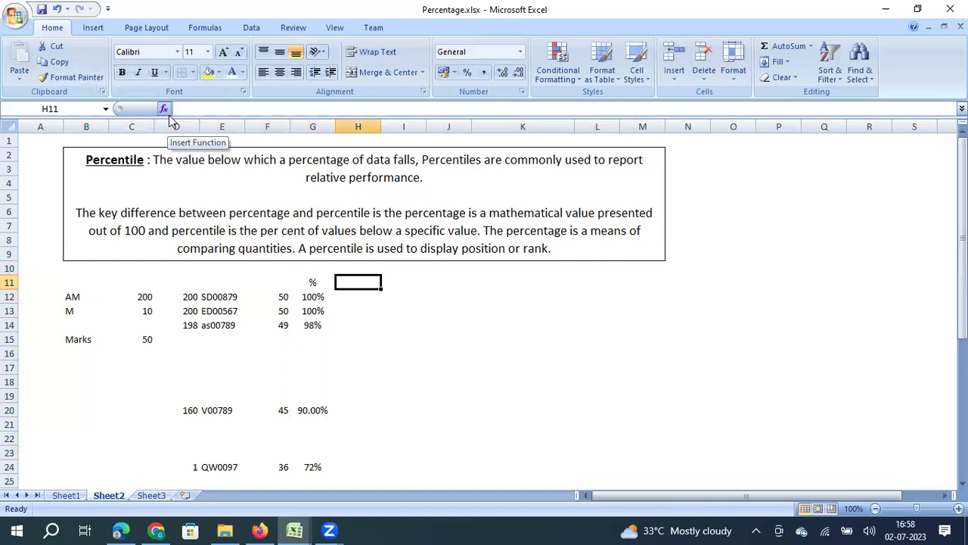
key(F2)
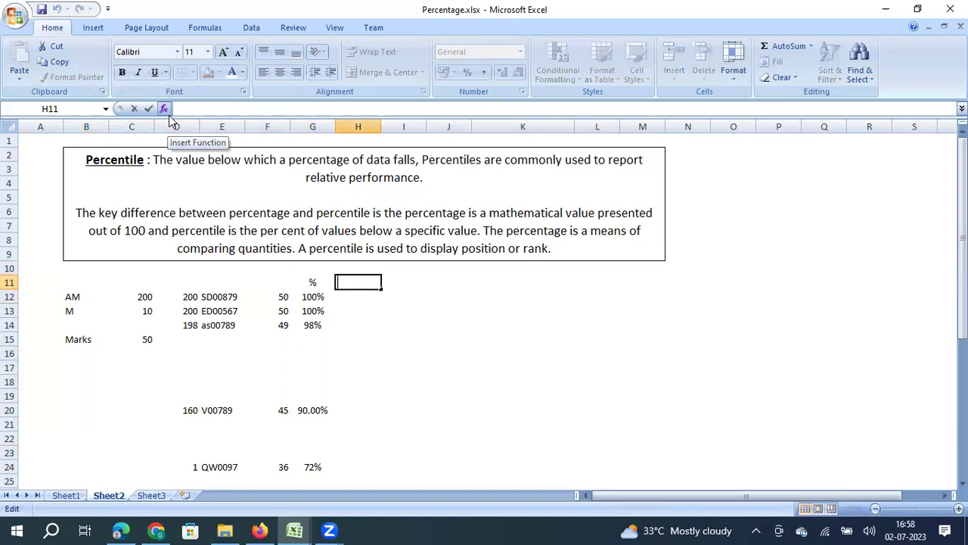
text(Pe)
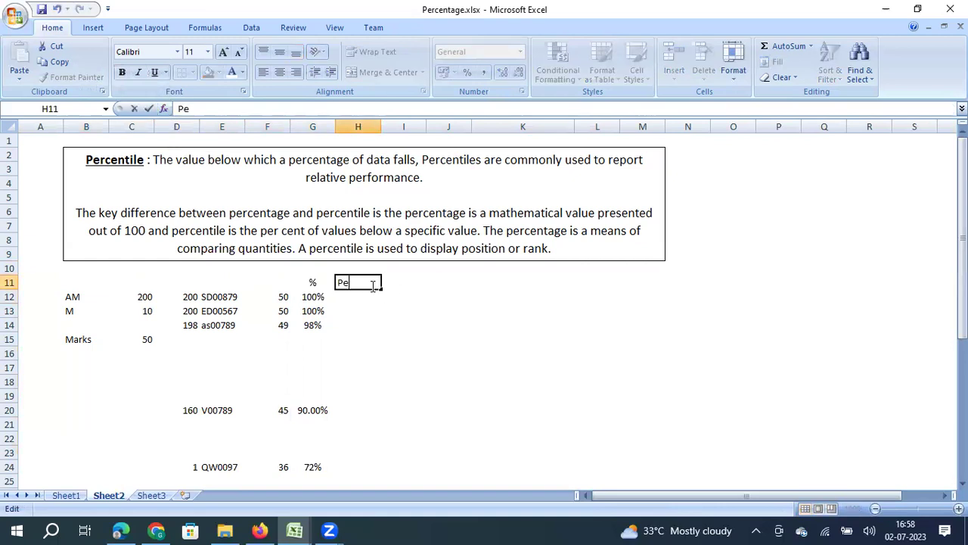
text(rcentile)
key(Return)
Step: Examine the total, relative standing value, student code and score in row 12
key(Left)
key(Left)
key(Left)
key(Left)
key(Left)
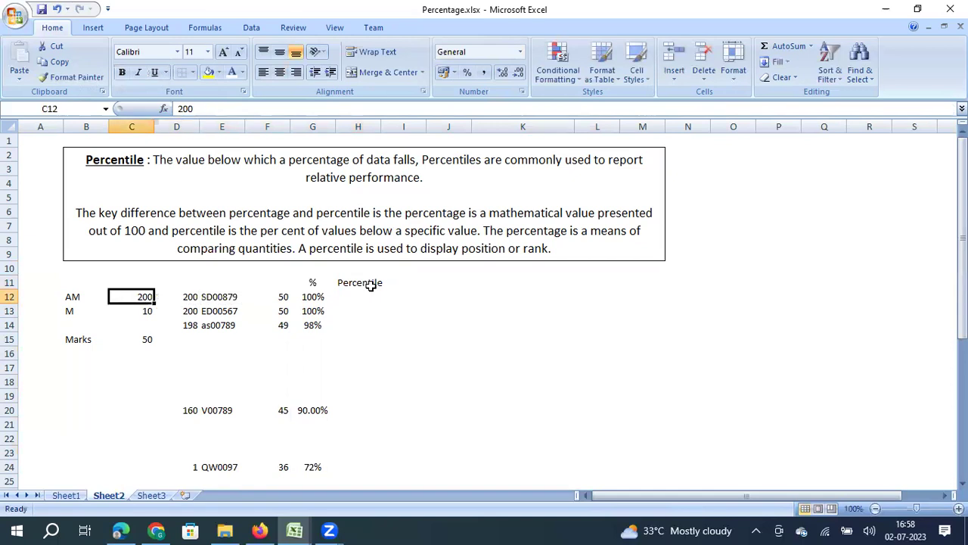
key(Right)
key(Right)
key(Right)
key(Left)
key(Left)
key(Right)
key(Right)
key(Right)
key(Right)
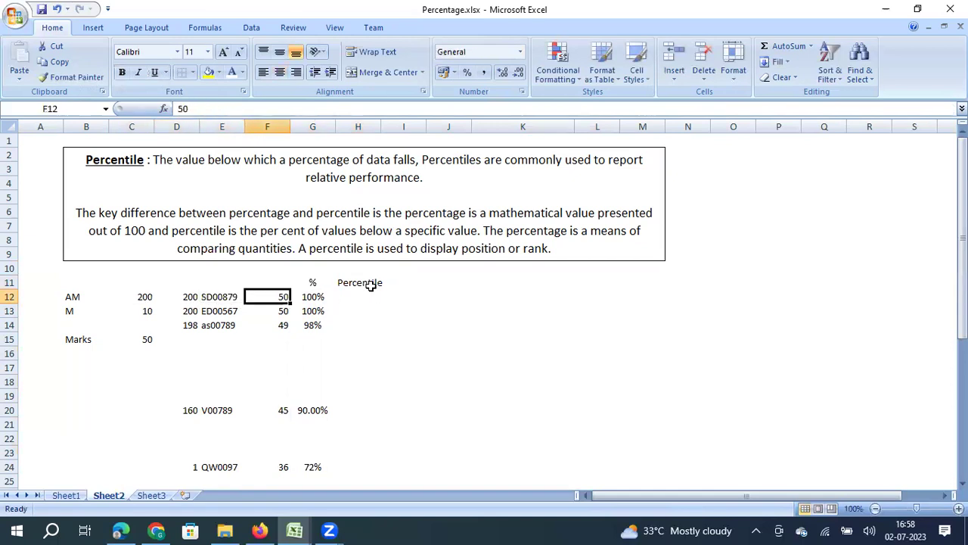
Step: Calculate the first student's percentile in H12 with the formula =D12/C12
text(=)
key(Left)
key(Left)
key(Left)
key(Left)
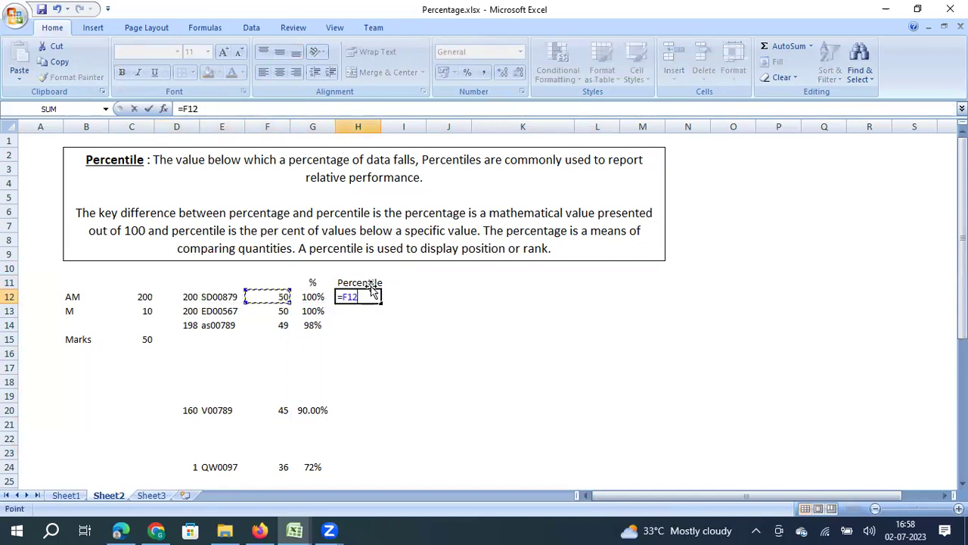
text(/)
key(Left)
key(Left)
key(Left)
key(Left)
key(Left)
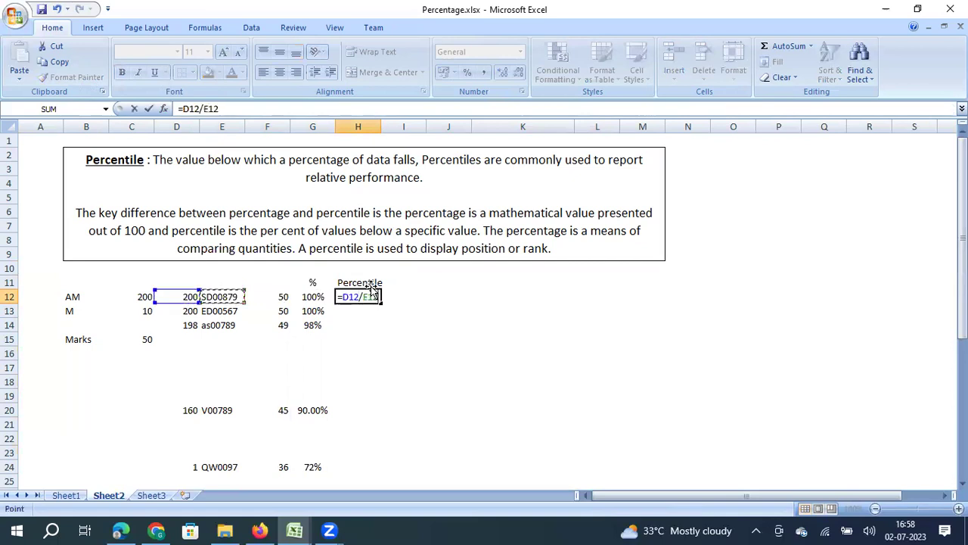
key(Return)
key(Up)
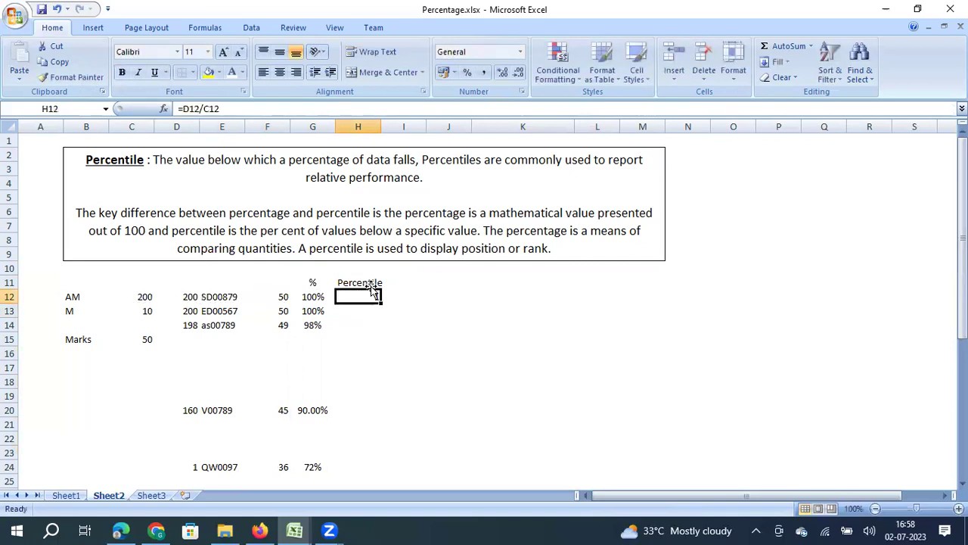
Step: Centre the H12 result horizontally and make the divisor in its formula absolute as $C$12
click(278, 298)
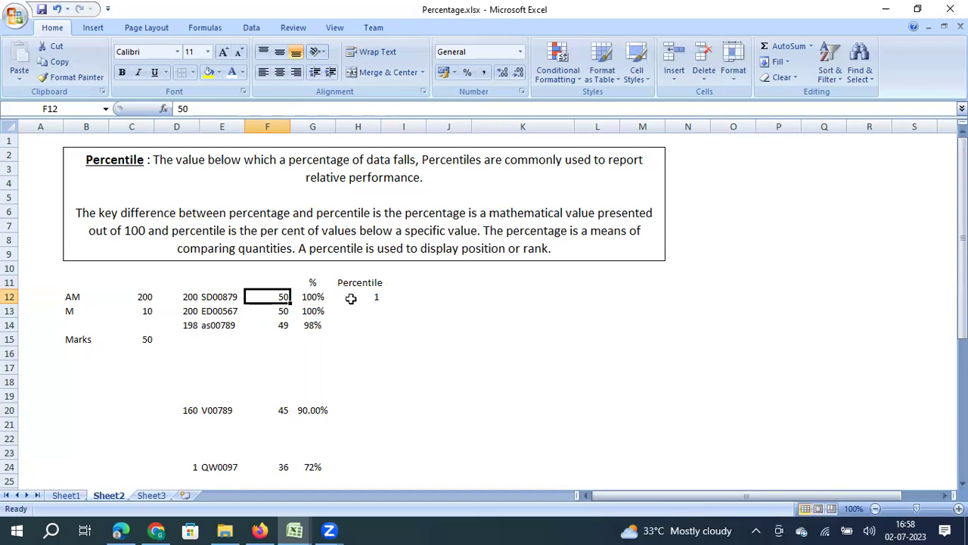
click(350, 298)
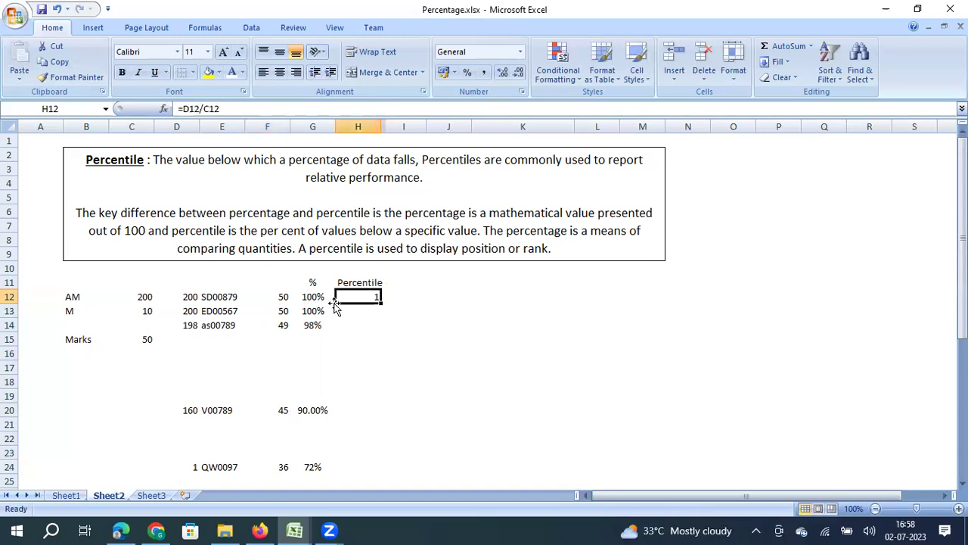
click(280, 73)
click(208, 109)
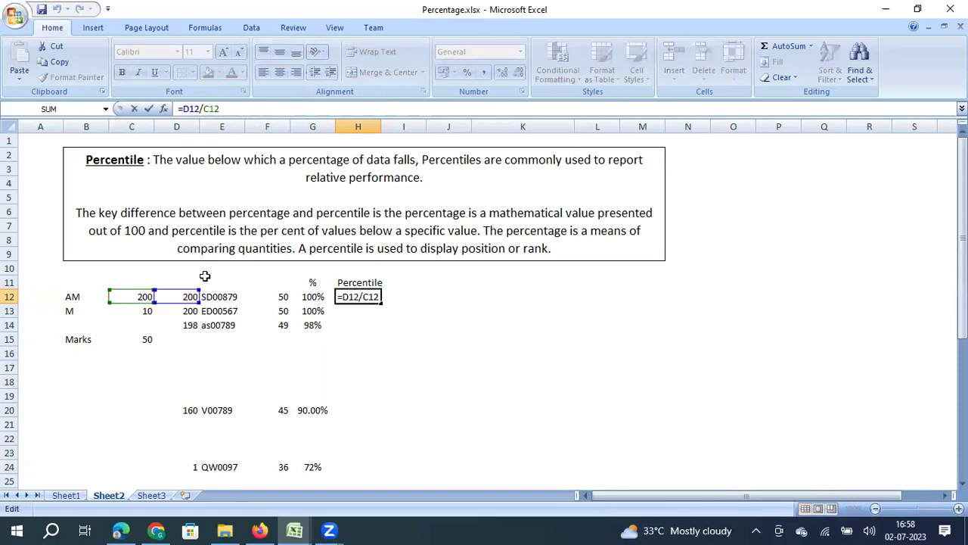
key(F4)
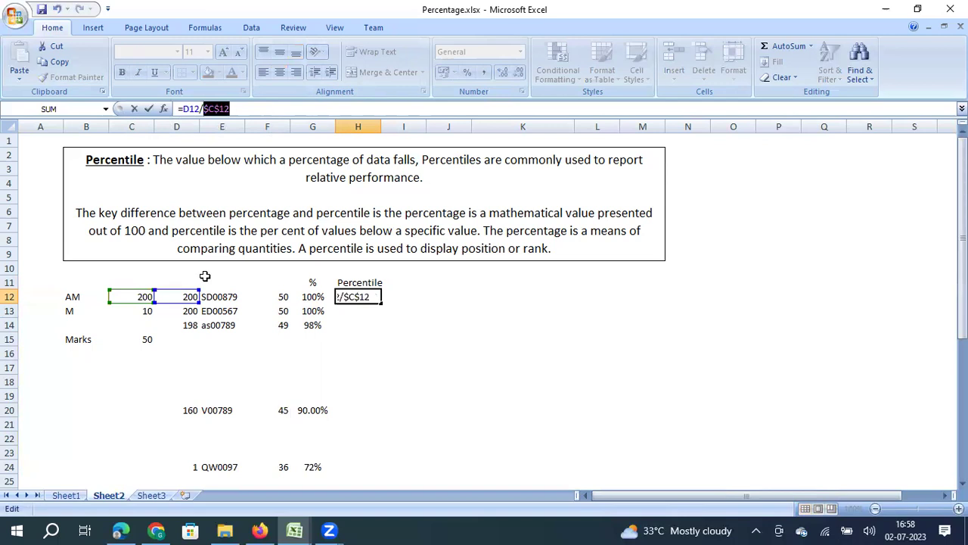
key(Return)
Step: Copy the percentile formula from H12 into H13 and H14
key(Up)
key(ctrl+c)
key(Down)
key(ctrl+v)
key(Down)
key(Up)
key(Left)
key(Left)
key(Right)
key(Right)
key(Down)
key(ctrl+v)
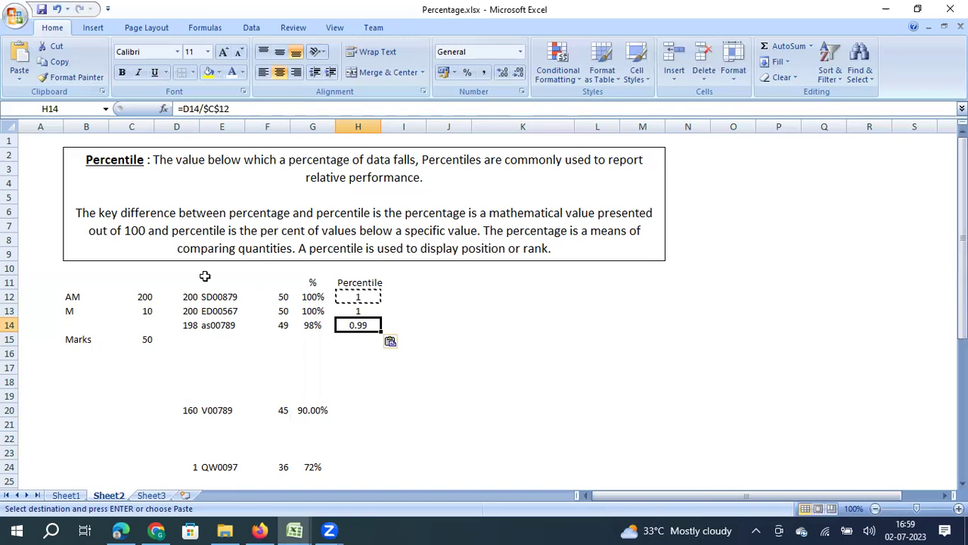
Step: Compare the percentile in H12 with the total in C12 and the student's values in row 12
key(Up)
key(Up)
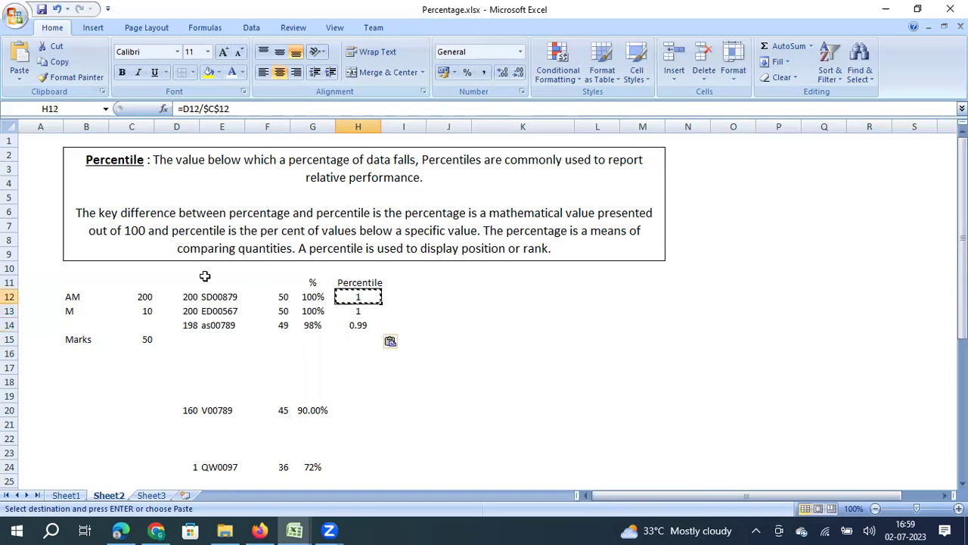
key(Left)
key(Left)
key(Left)
key(Left)
key(Left)
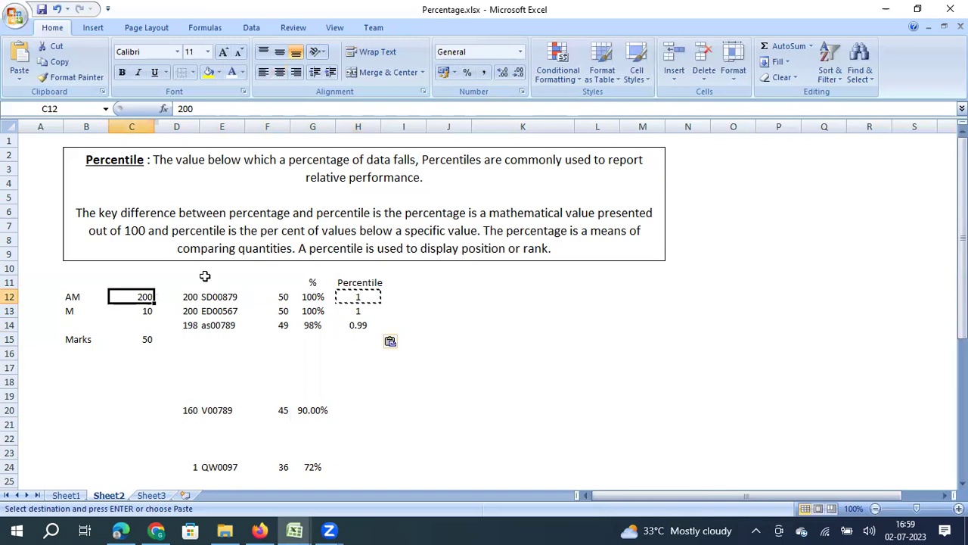
key(Right)
key(Right)
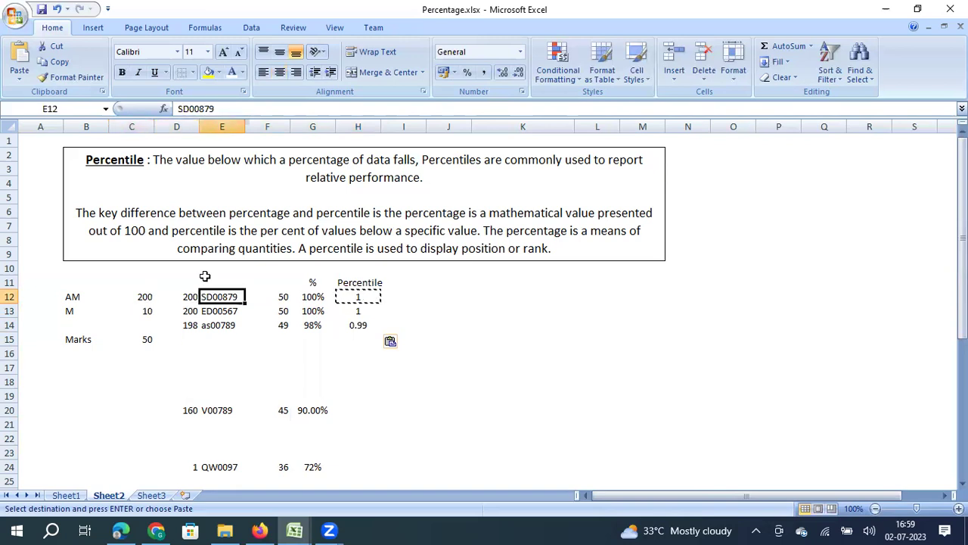
Step: Copy the percentile formula from H14 into H20 for the student who scored 45
key(Right)
key(Right)
key(Right)
key(Down)
key(Down)
key(ctrl+c)
key(Down)
key(Down)
key(Down)
key(Down)
key(Down)
key(Down)
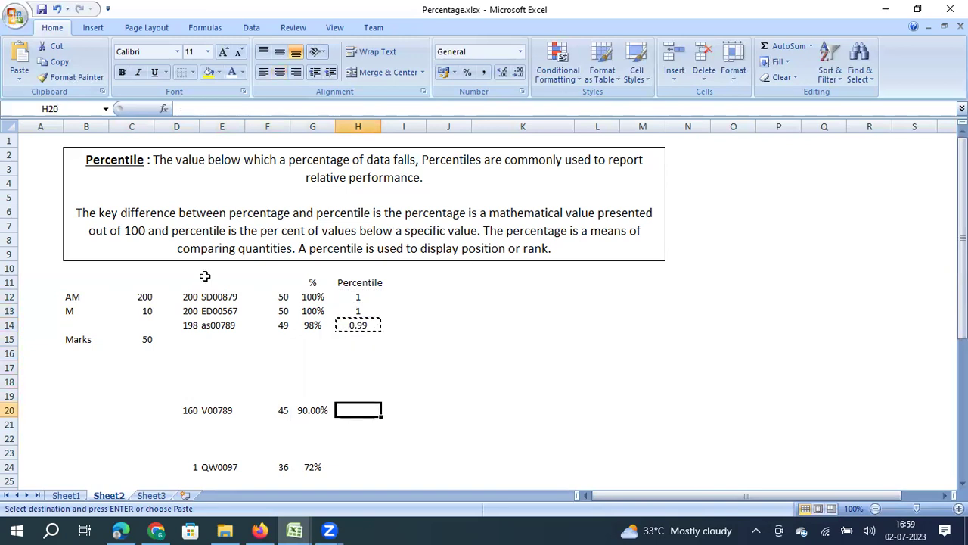
key(ctrl+v)
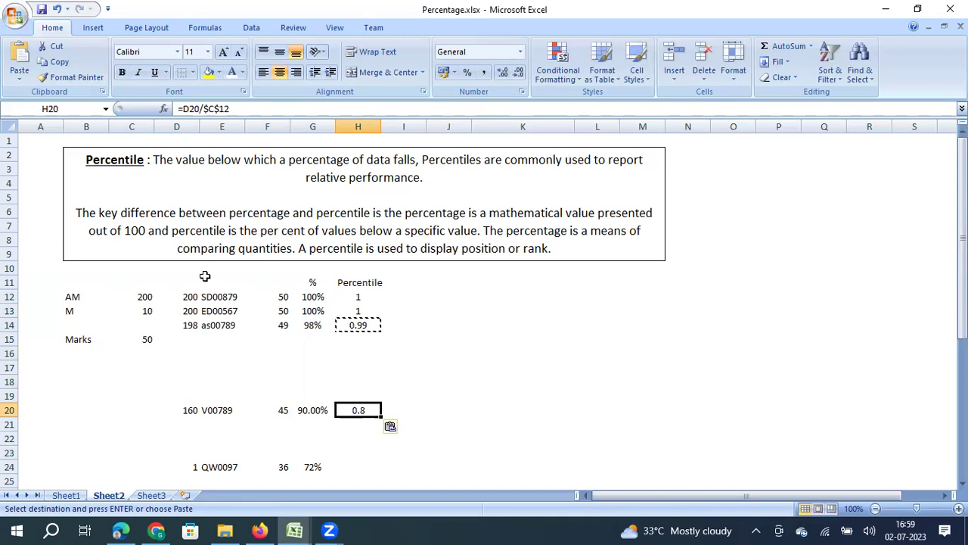
Step: Compare the relative standing value, score and percentage in row 20 with the percentile in H20
key(Left)
key(Left)
key(Left)
key(Left)
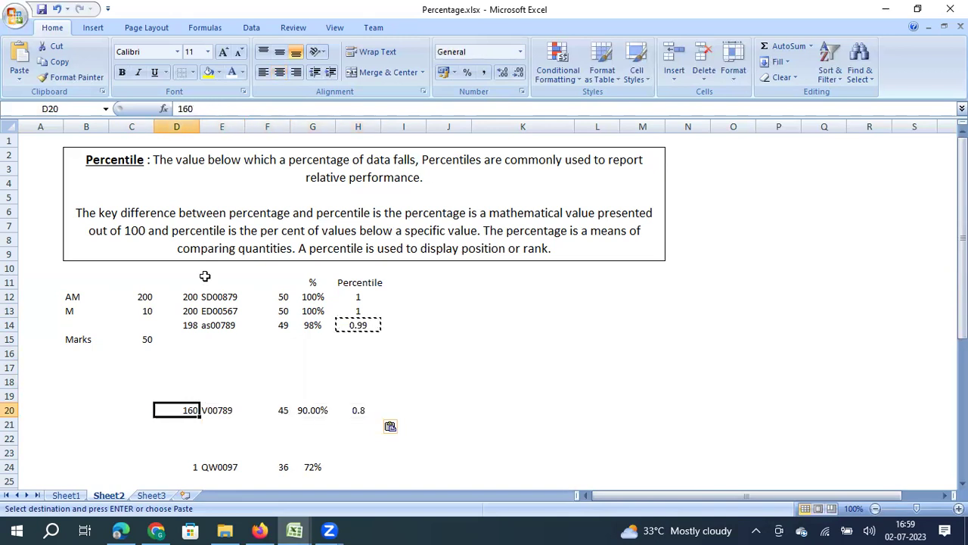
key(Left)
key(Up)
key(Right)
key(Down)
key(Right)
key(Up)
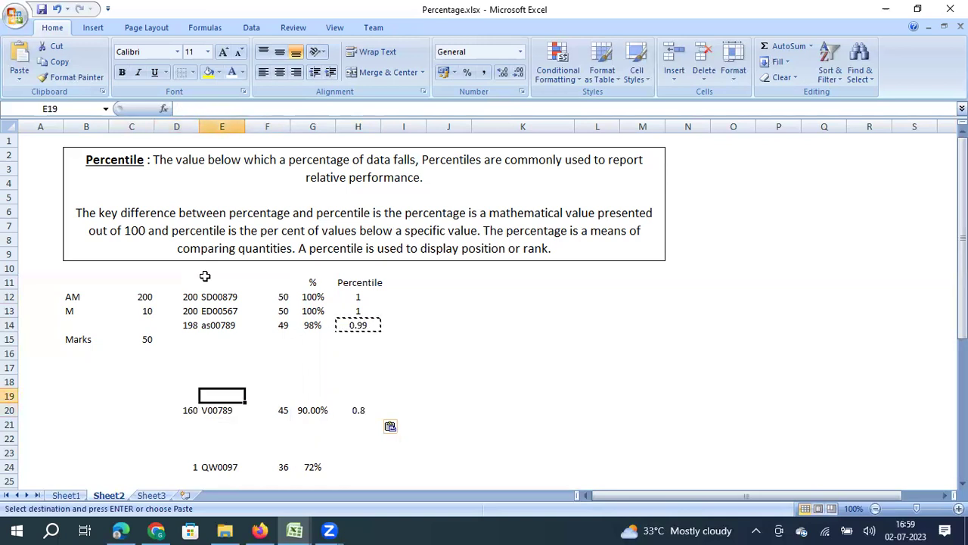
key(Down)
key(Down)
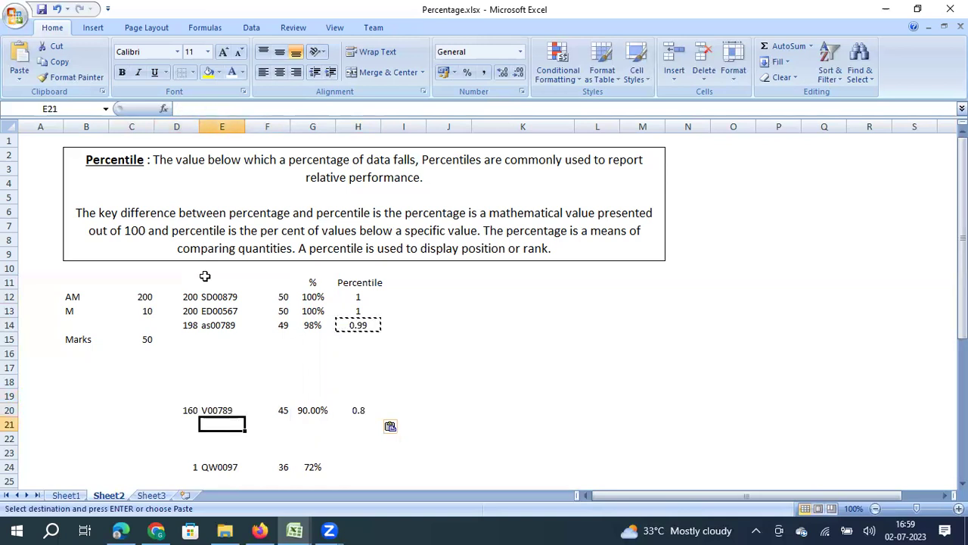
key(Up)
key(Up)
key(Right)
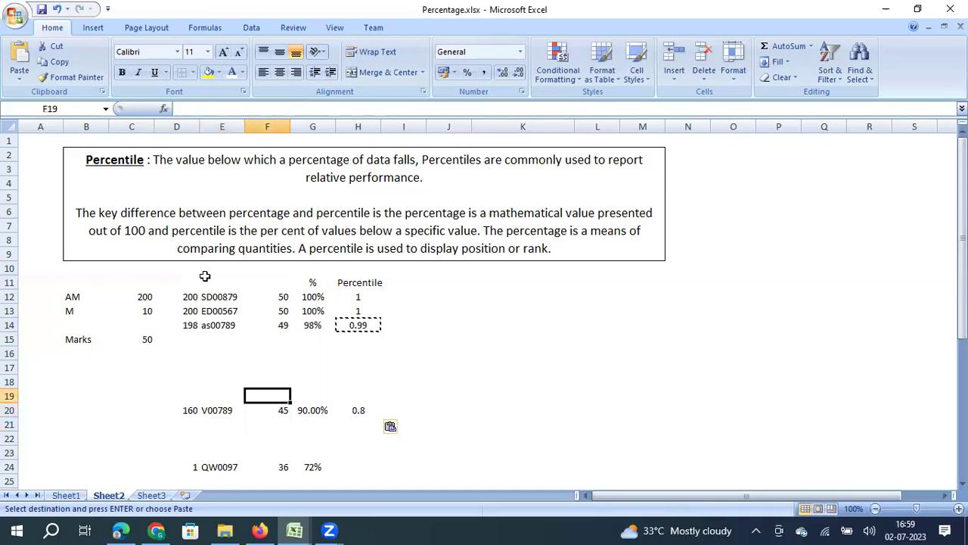
key(Right)
key(Right)
key(Down)
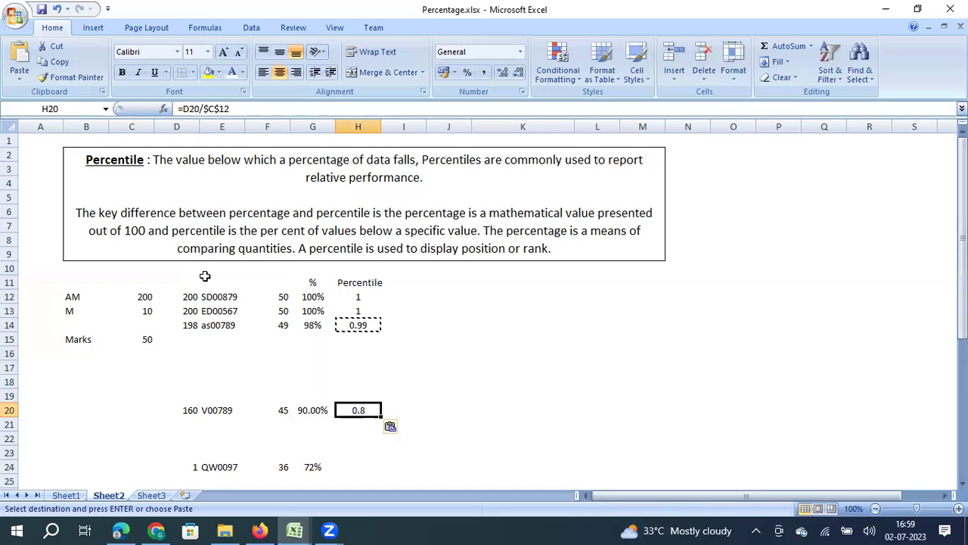
Step: Trace the relative standing values in column D from D12 down to row 20 and check that student's score
key(Left)
key(Left)
key(Left)
key(Left)
key(Up)
key(Up)
key(Up)
key(Up)
key(Up)
key(Up)
key(Up)
key(Left)
key(Up)
key(Right)
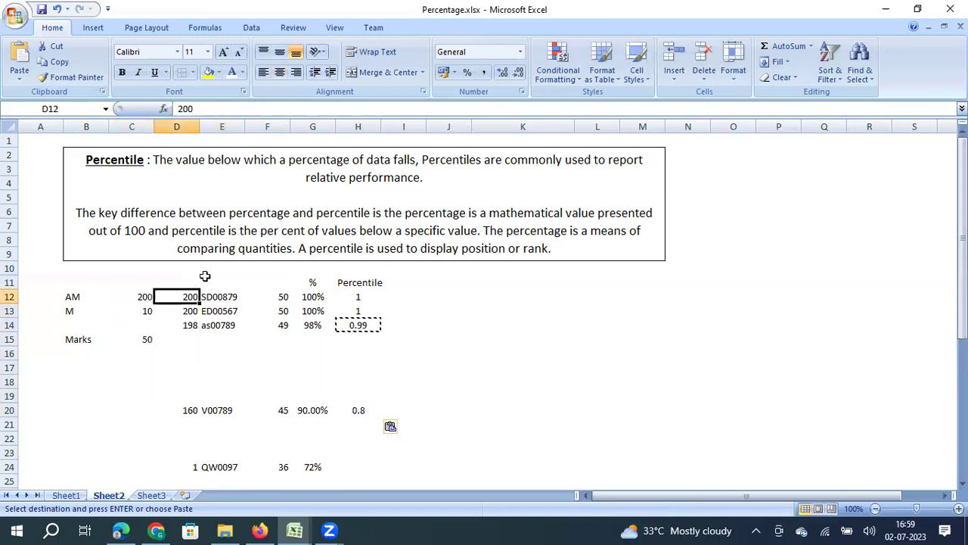
key(Down)
key(Down)
key(Down)
key(Down)
key(Down)
key(Down)
key(Down)
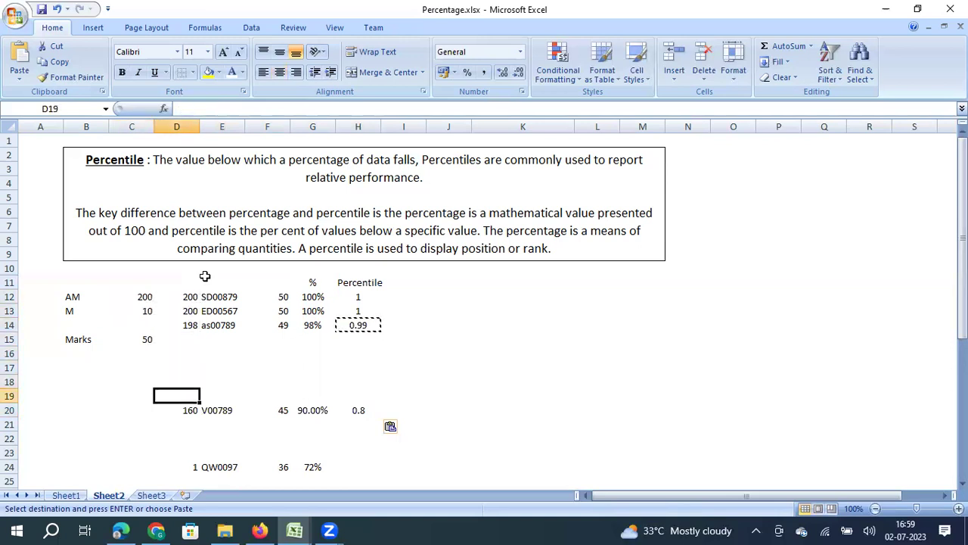
key(Right)
key(Right)
key(Down)
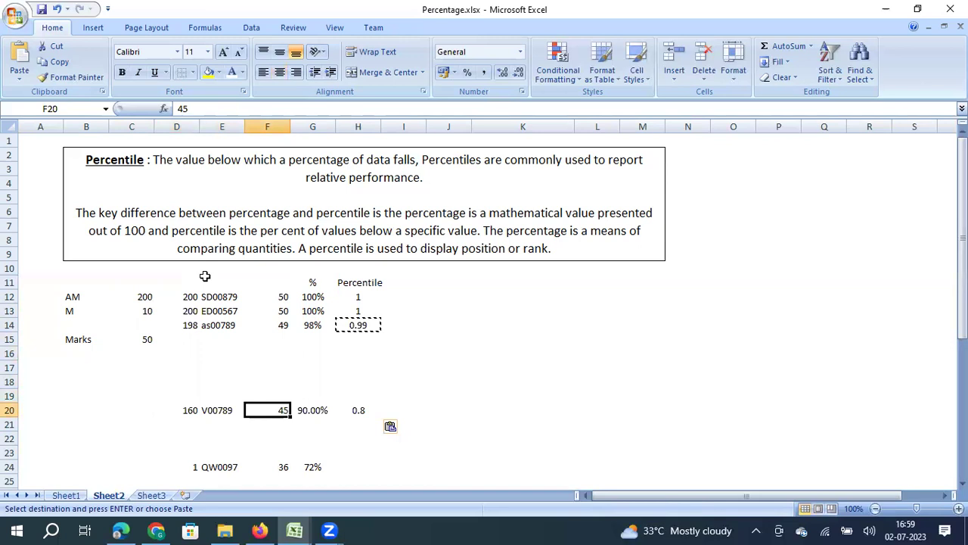
Step: Copy the percentile formula from H20 into H24 for the student who scored 36 and check its cell references
key(Down)
key(Right)
key(Right)
key(Left)
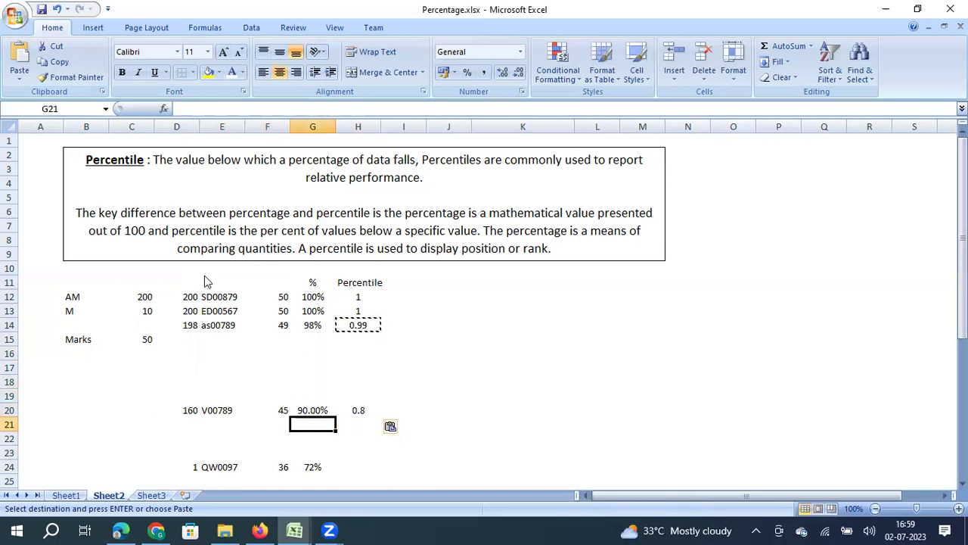
key(Right)
key(Up)
key(ctrl+c)
key(Down)
key(Down)
key(Down)
key(Down)
key(ctrl+v)
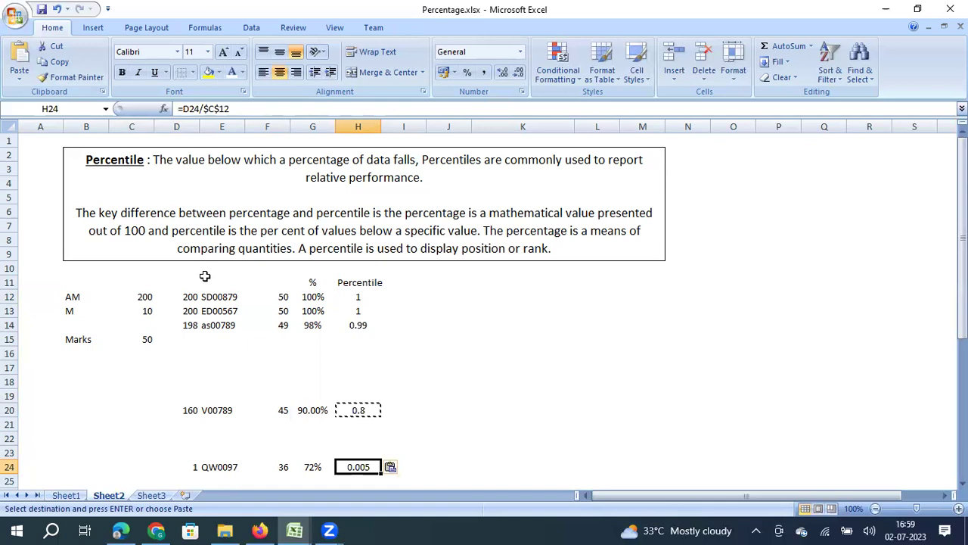
key(F2)
key(Escape)
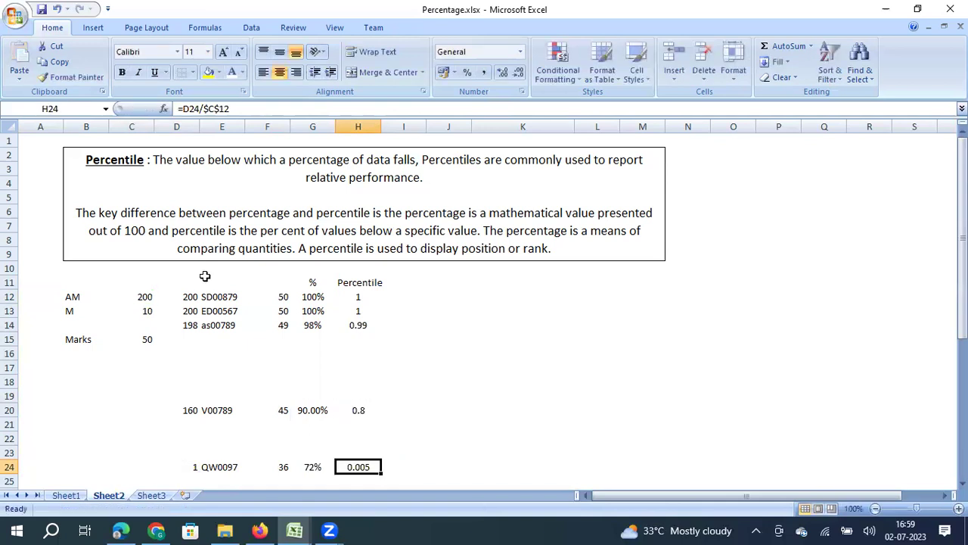
Step: Examine the relative standing value in D24 and the score in row 24 against that student's percentile
key(Left)
key(Left)
key(Left)
key(Left)
key(Down)
key(Up)
key(Up)
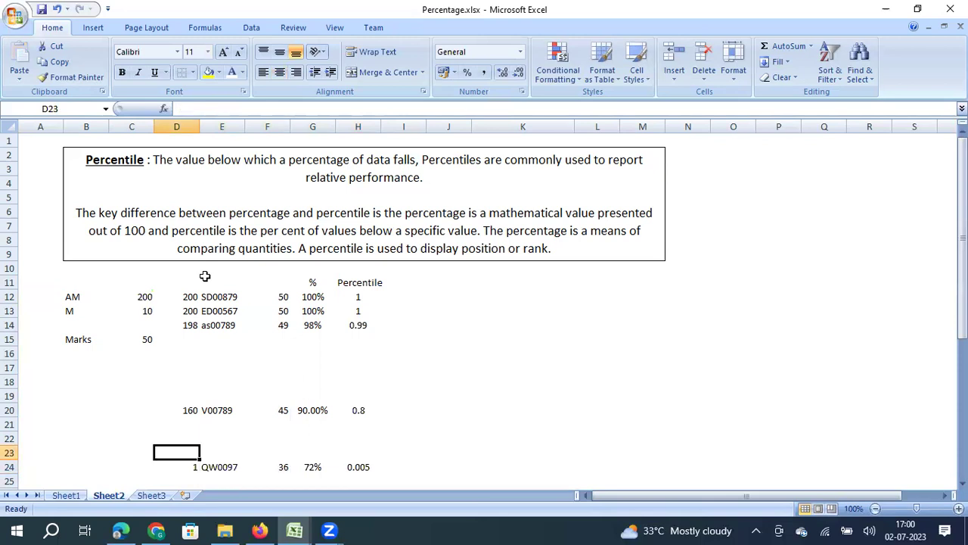
key(Right)
key(Right)
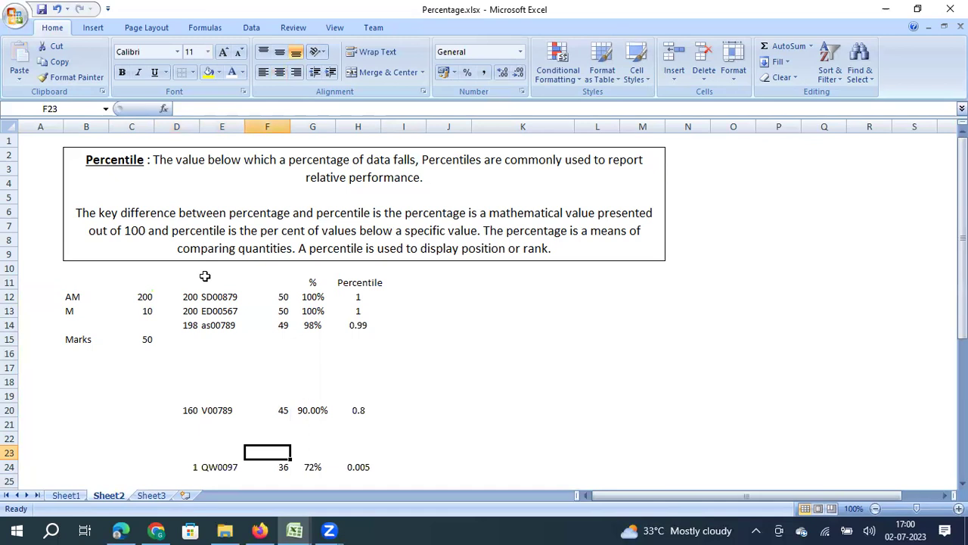
Step: Trace the scores in column F up to F12 and compare the top student's percentage with the percentile in H12
key(Up)
key(Up)
key(Up)
key(Up)
key(Up)
key(Up)
key(Up)
key(Up)
key(Up)
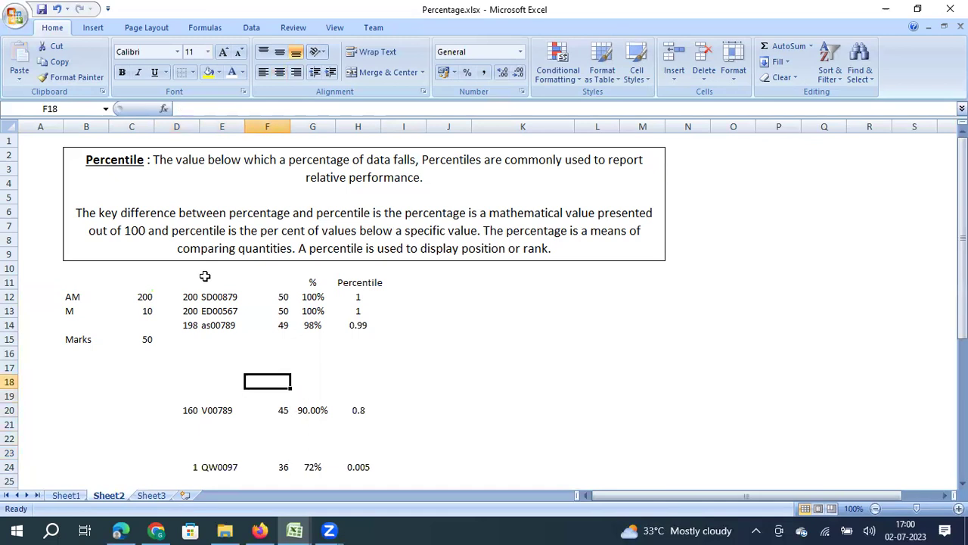
key(Up)
key(Up)
key(Up)
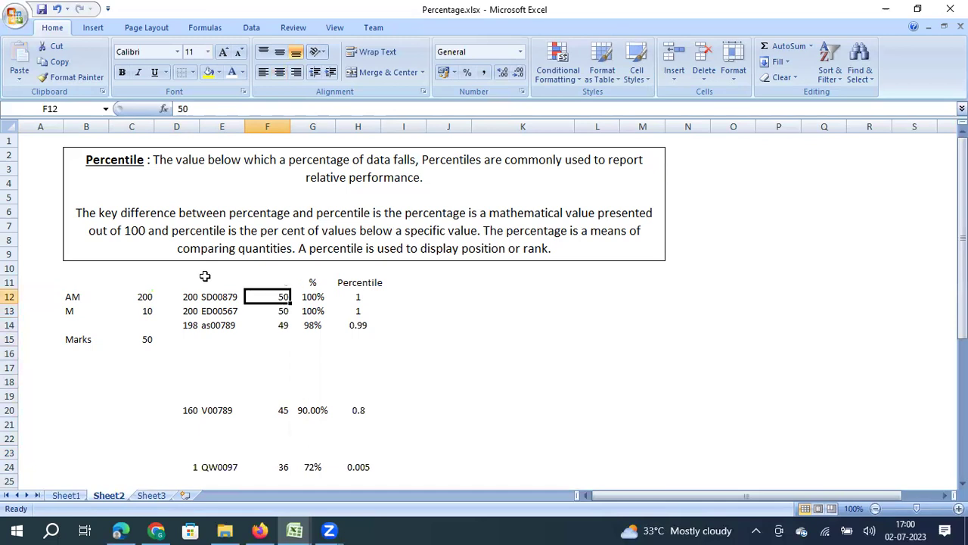
key(Right)
key(Down)
key(Right)
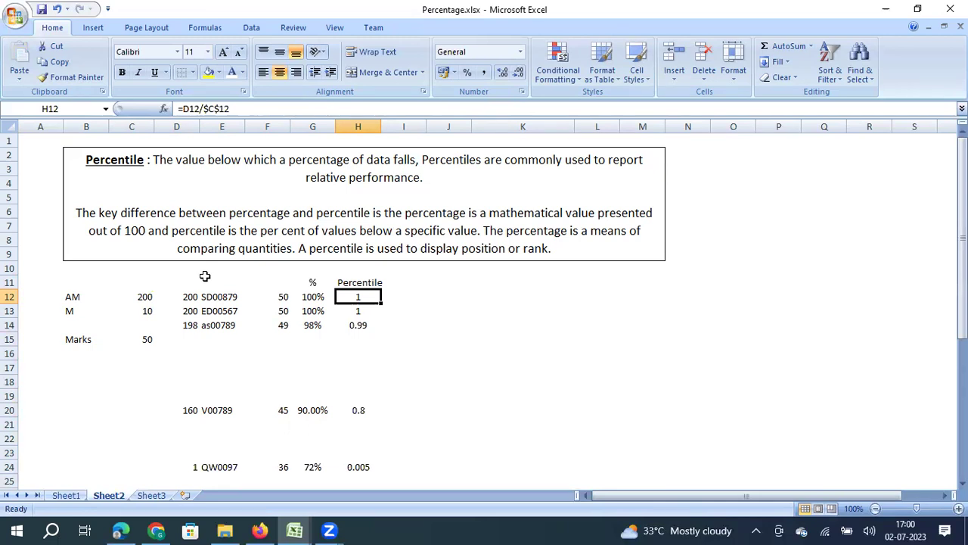
Step: Set the font colour of the hidden Annual CTC in Lakhs data in K12:K42 to black
key(Right)
key(Right)
key(Right)
key(Right)
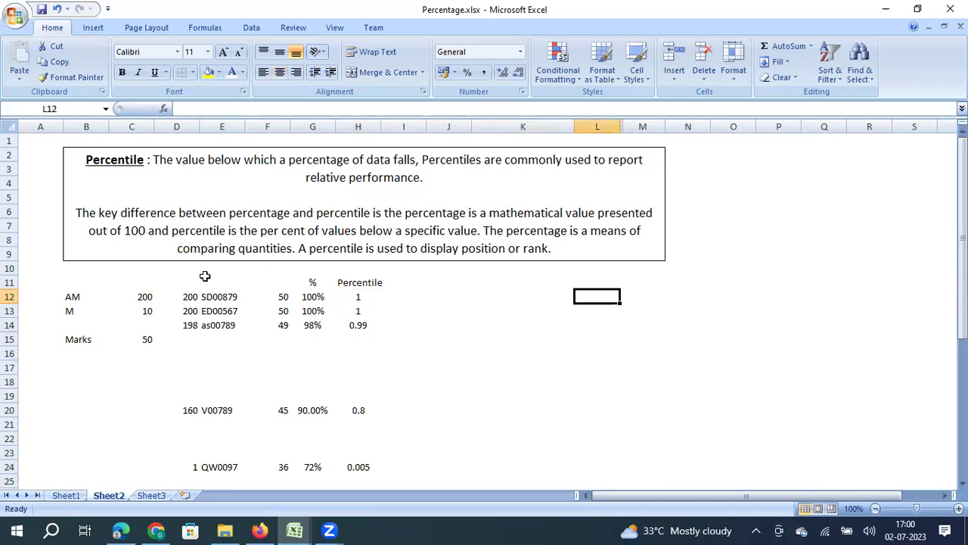
key(Up)
key(Left)
key(Down)
key(Right)
key(Left)
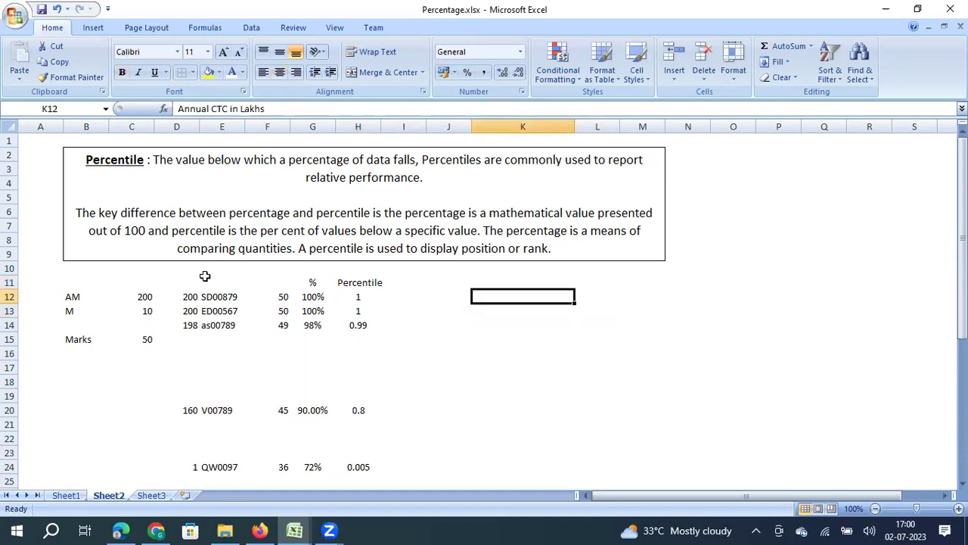
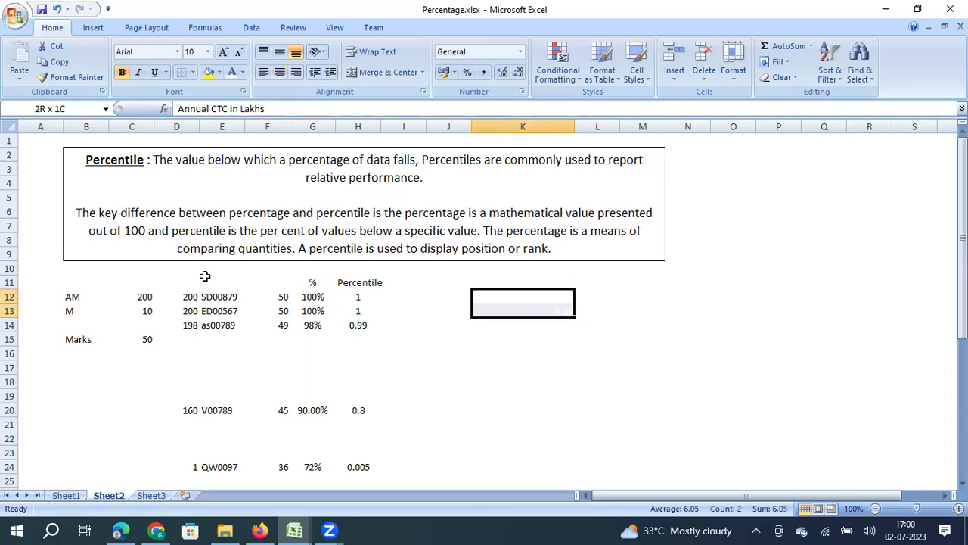
key(shift+Down)
key(shift+Down)
key(shift+Down)
key(shift+Down)
key(shift+Down)
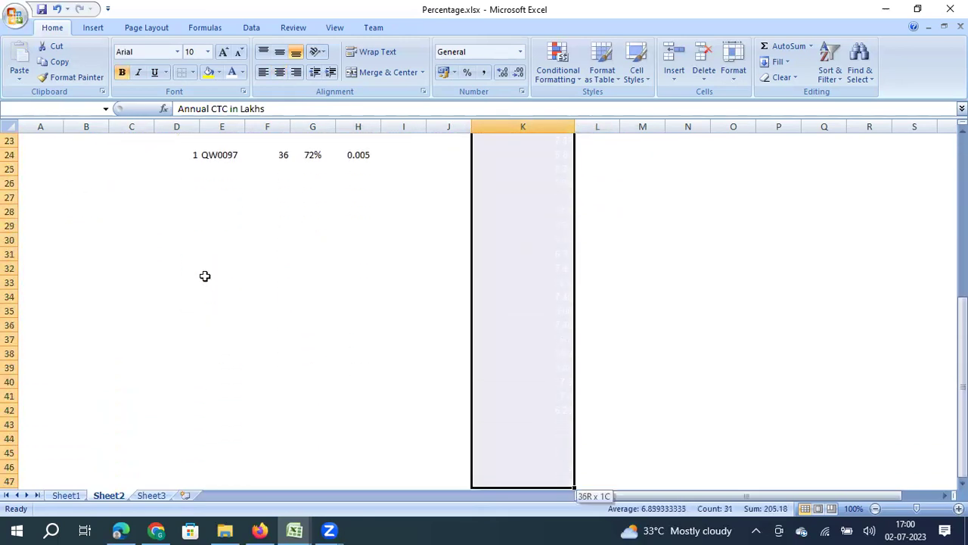
key(shift+Up)
key(shift+Up)
key(shift+Up)
key(shift+Up)
key(shift+Up)
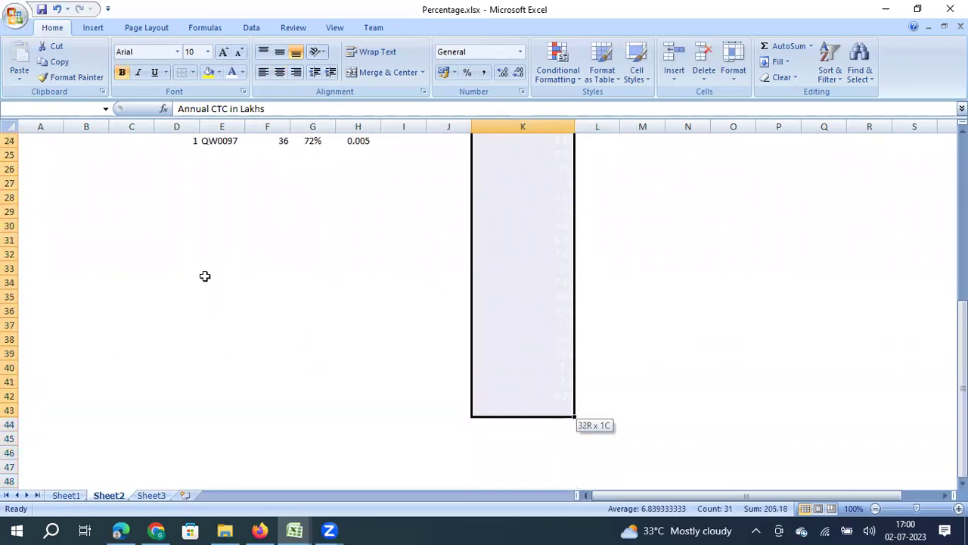
key(shift+Up)
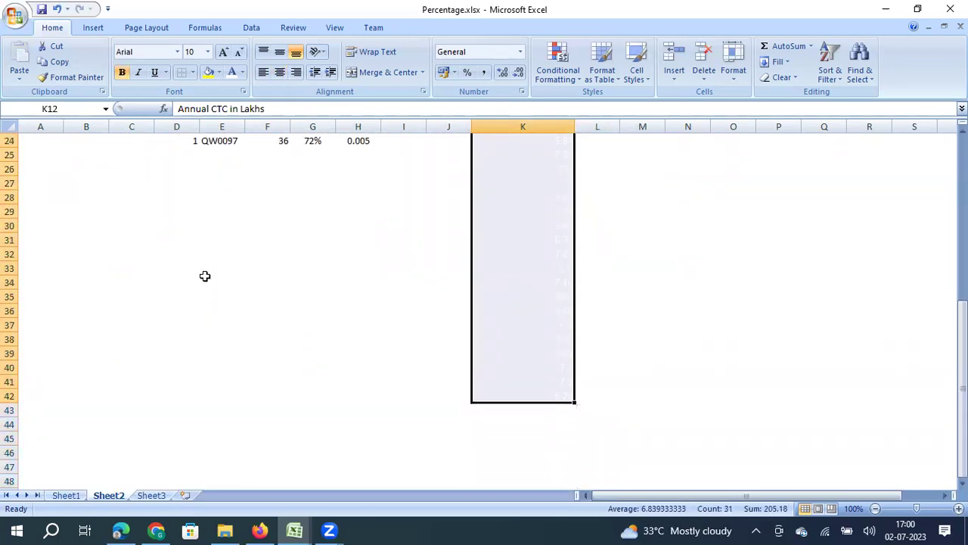
click(242, 71)
click(144, 119)
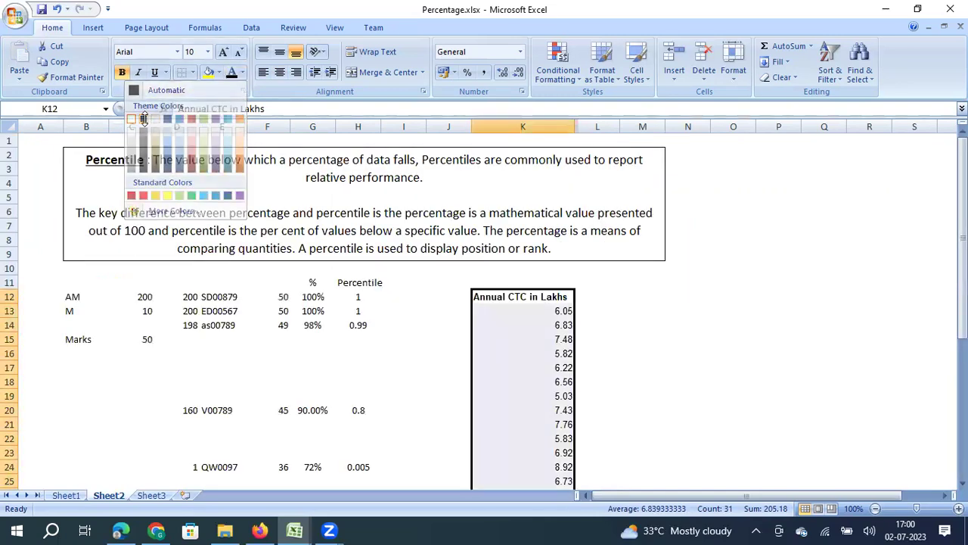
click(630, 311)
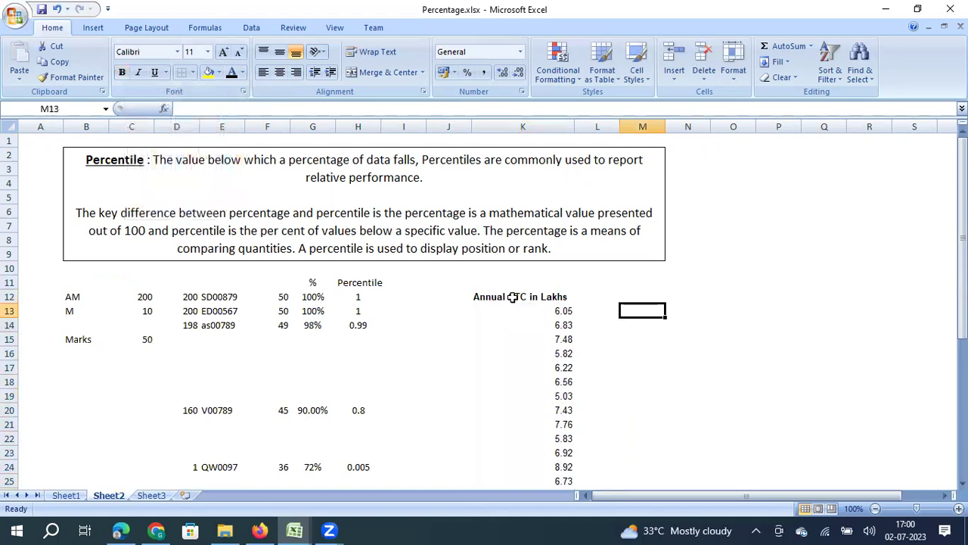
Step: Center the Annual CTC values in K13:K42
click(543, 310)
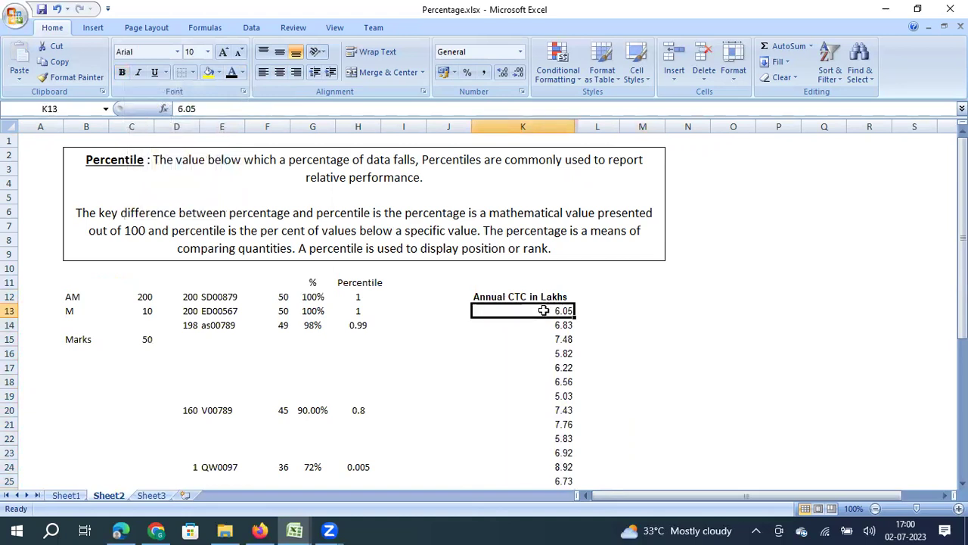
key(ctrl+shift+Down)
key(ctrl+shift+Up)
key(Up)
key(Up)
key(Up)
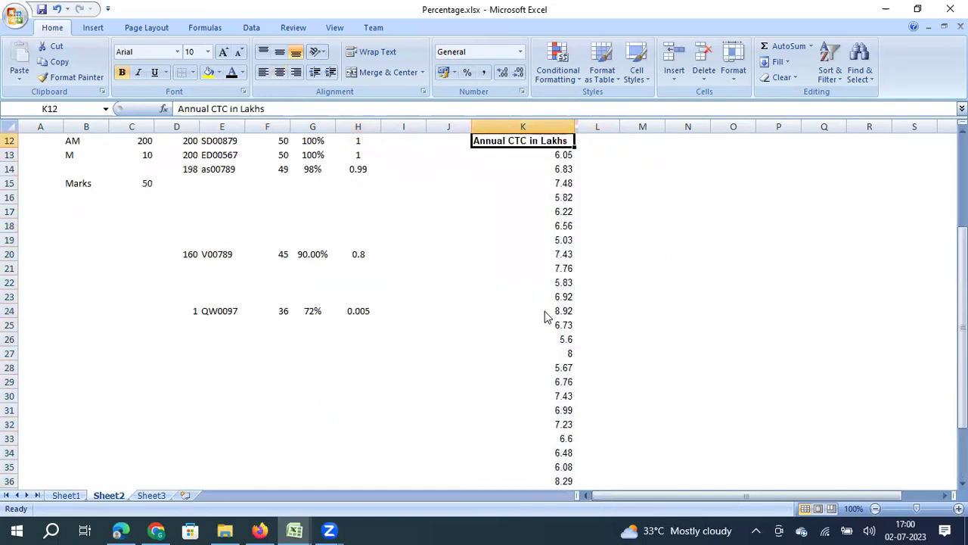
scroll(543, 310, up, 3)
key(Down)
key(Down)
key(Down)
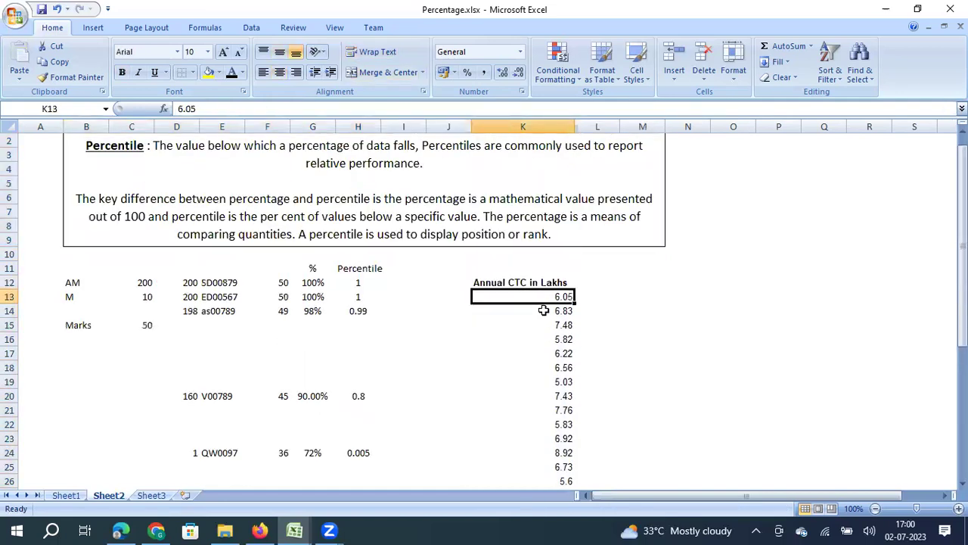
key(ctrl+shift+Down)
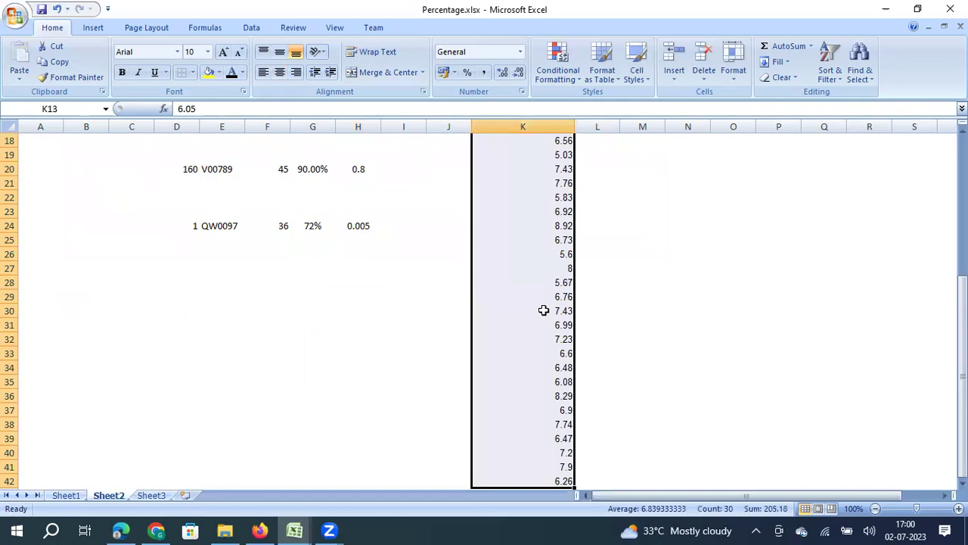
key(Up)
key(Down)
key(Down)
key(Up)
key(Down)
key(Down)
key(Up)
key(Up)
key(Up)
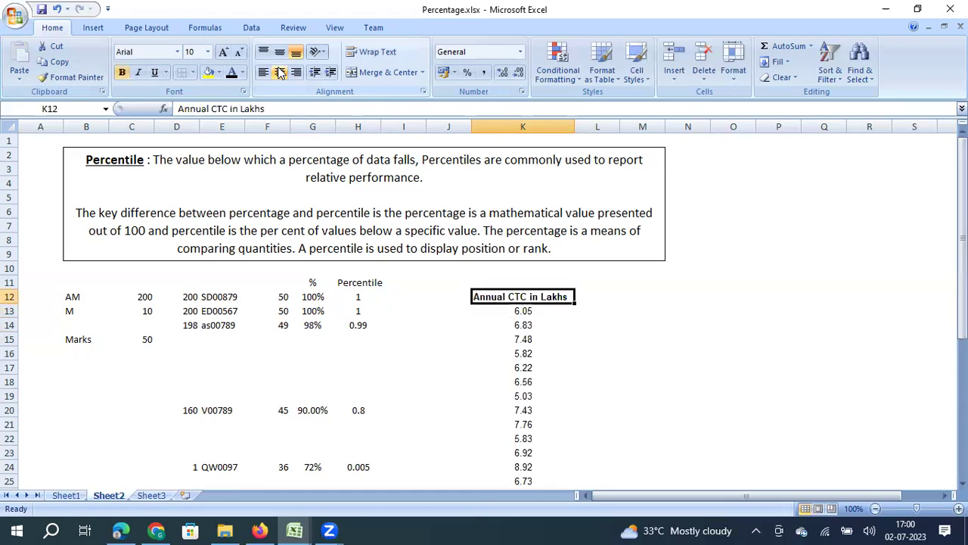
key(Right)
key(Down)
key(Down)
key(Down)
key(Down)
key(Down)
key(Down)
key(Right)
key(Right)
key(Left)
key(Left)
key(Left)
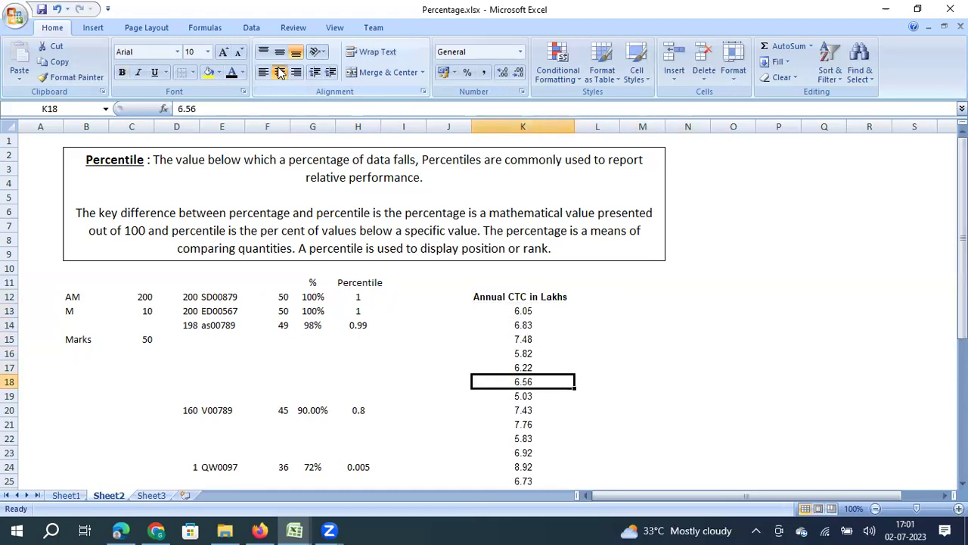
key(Right)
key(Right)
key(Up)
key(Up)
key(Up)
key(Left)
key(Left)
key(Left)
key(Right)
key(Right)
key(Right)
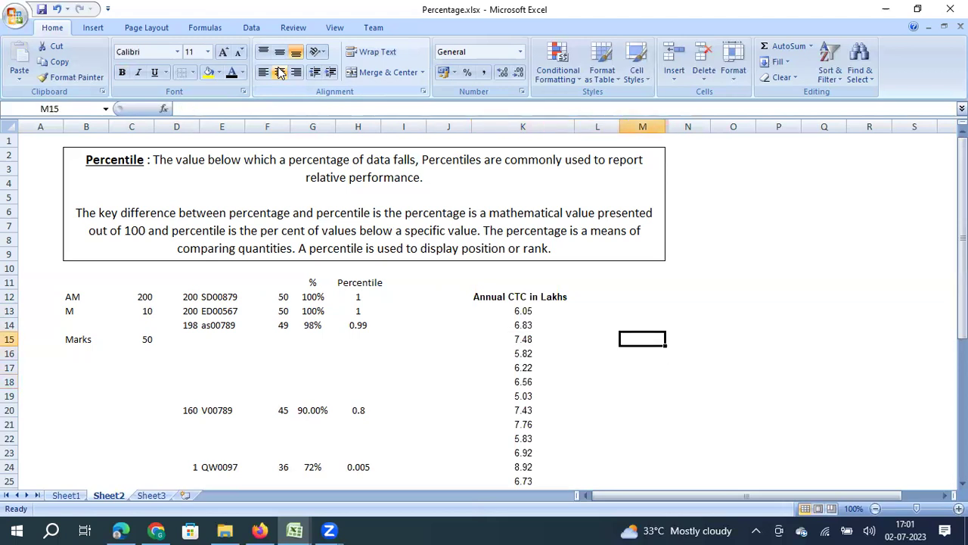
Step: Calculate the 90th percentile of the Annual CTC values in L15 with =PERCENTILE(K13:K42,0.9)
key(Left)
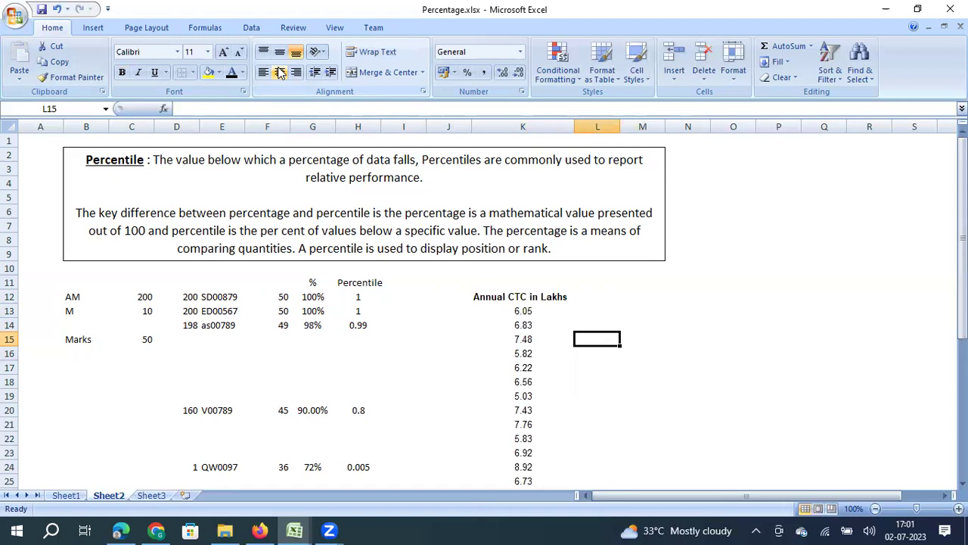
key(Left)
key(Left)
key(Right)
key(Right)
text(=perce)
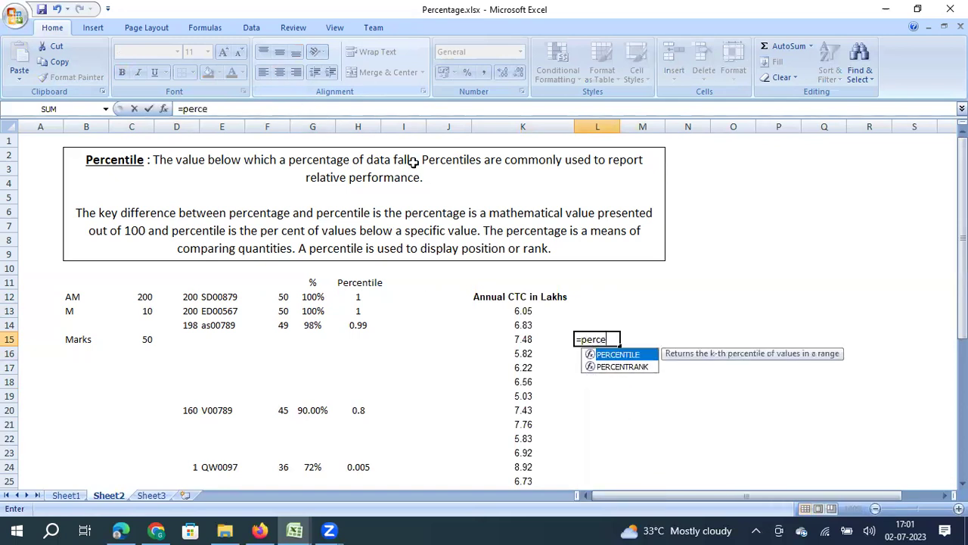
double_click(623, 354)
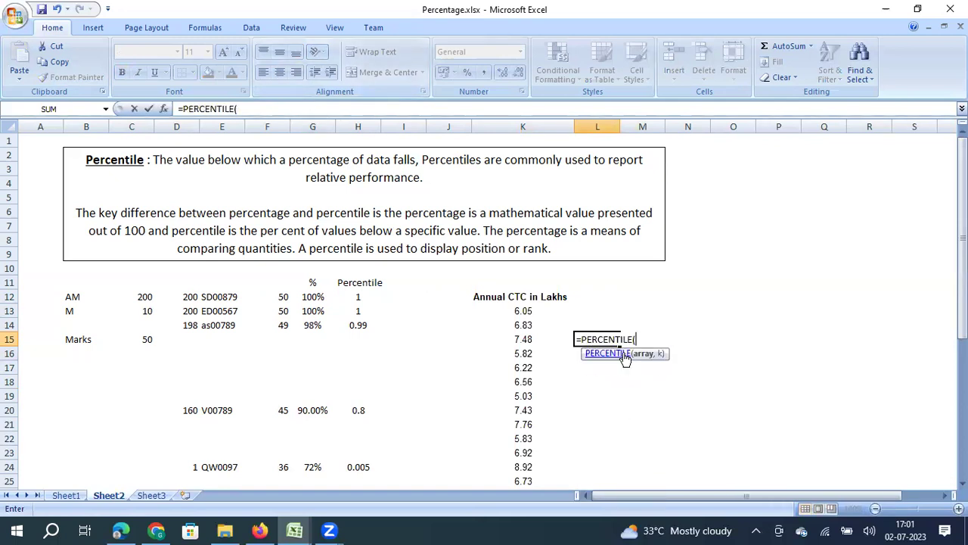
click(519, 311)
key(ctrl+shift+Down)
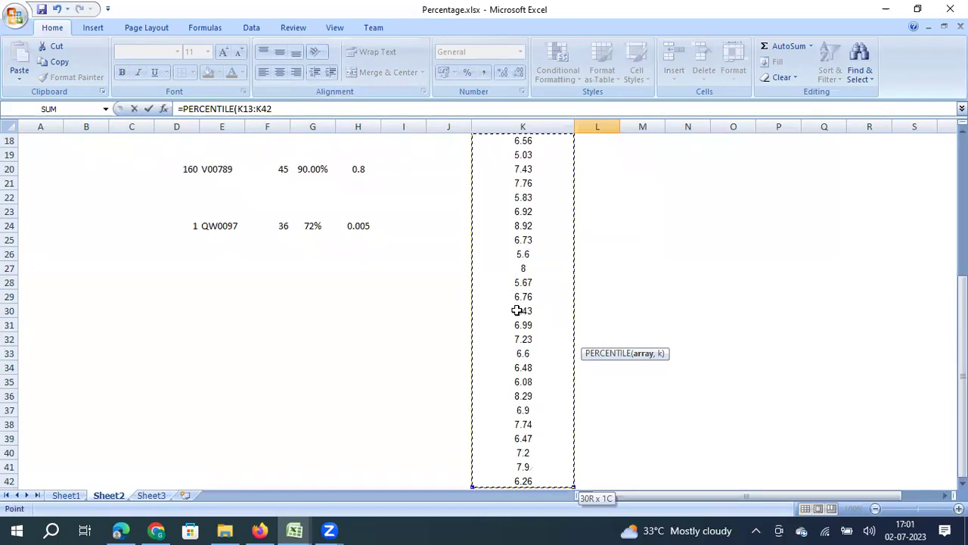
click(288, 107)
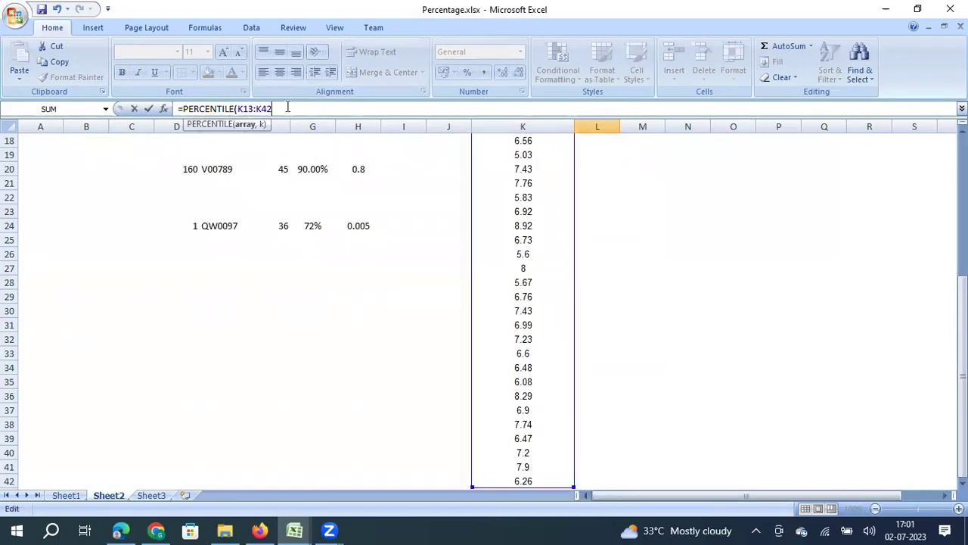
text(,)
text(.9))
key(Return)
Step: Review the Annual CTC values in K13:K42 against the percentile formula and its result in L15
key(Up)
key(Up)
key(Up)
key(Up)
key(Up)
key(Left)
key(Left)
key(Down)
key(Right)
key(Down)
key(ctrl+shift+Down)
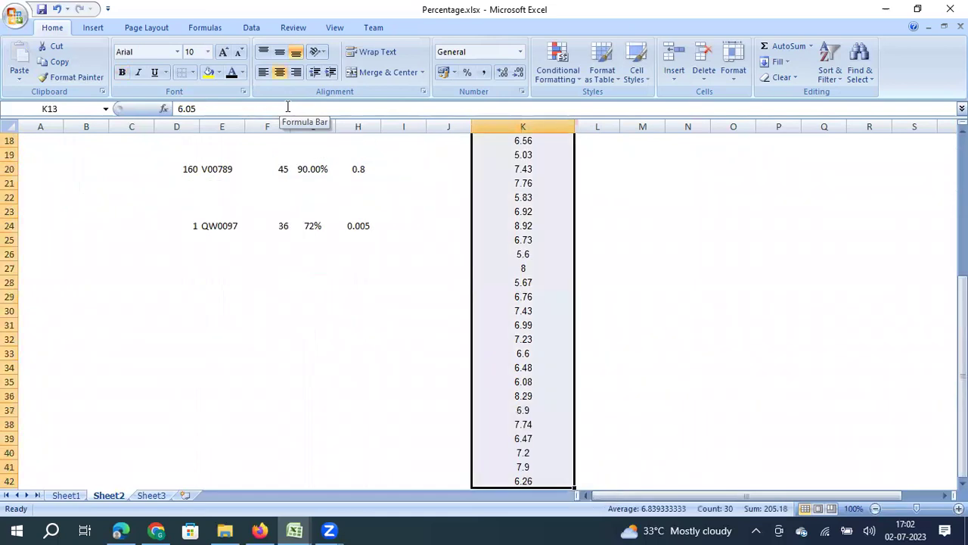
key(Up)
key(Down)
key(Down)
key(Right)
key(Down)
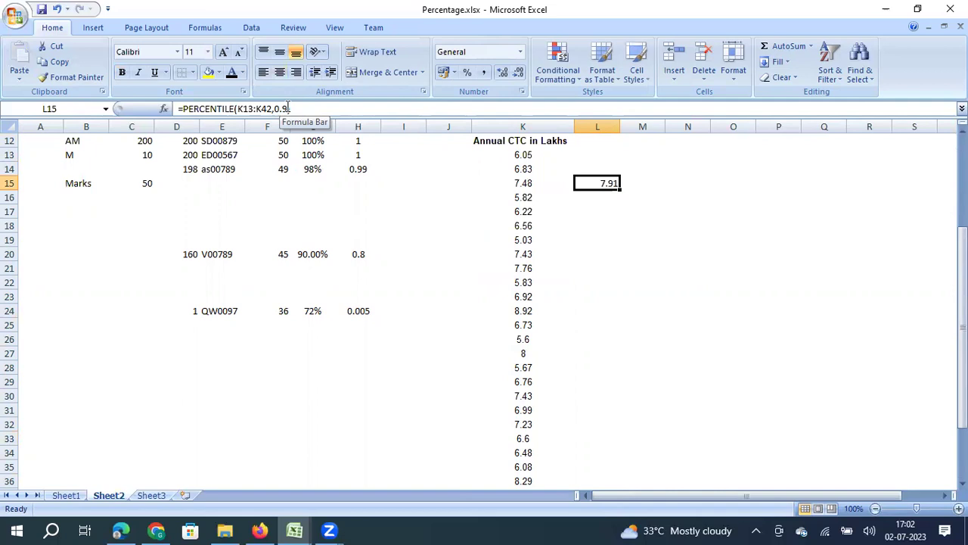
Step: Calculate the percent rank of 5.5 within the Annual CTC values in L16 with =PERCENTRANK(K13:K42,5.5)
key(Right)
key(Left)
key(Right)
key(Down)
key(Left)
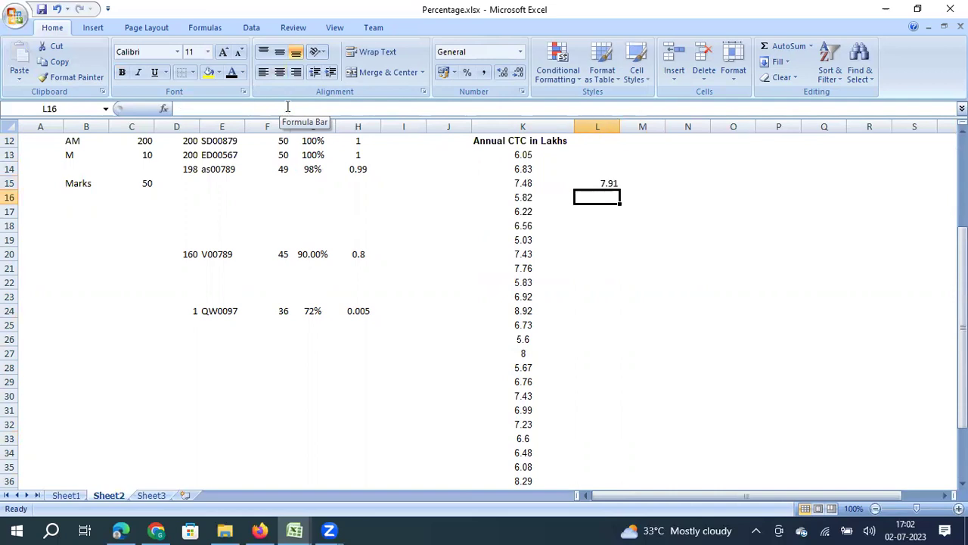
text(=)
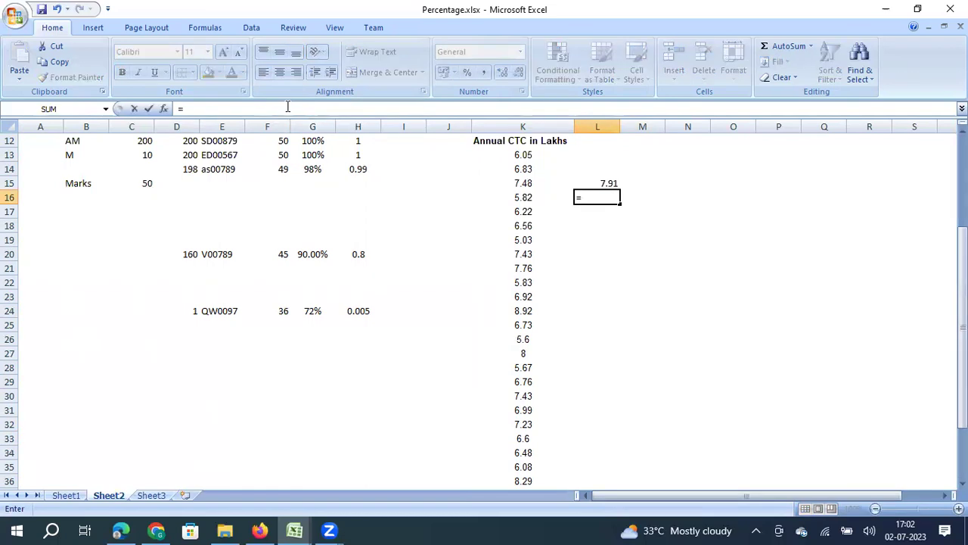
text(per)
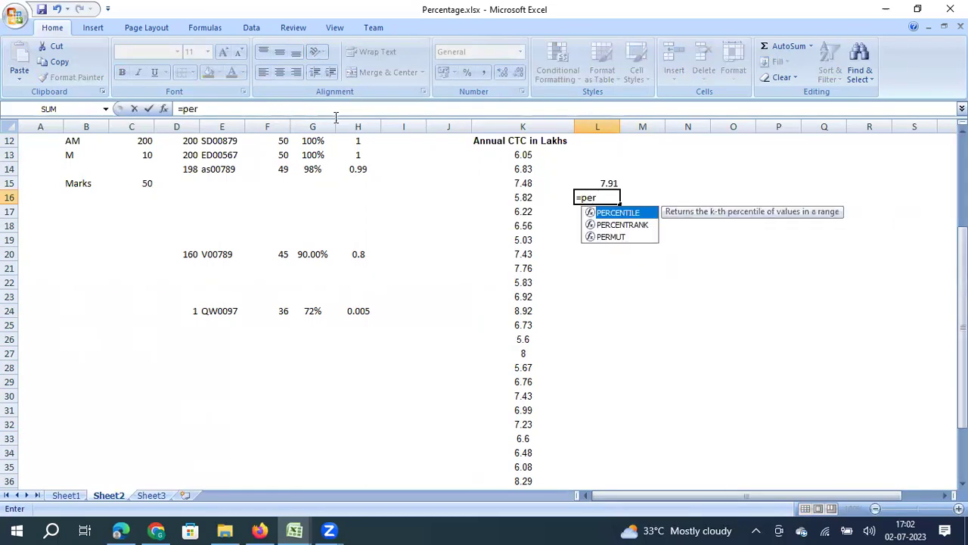
double_click(634, 225)
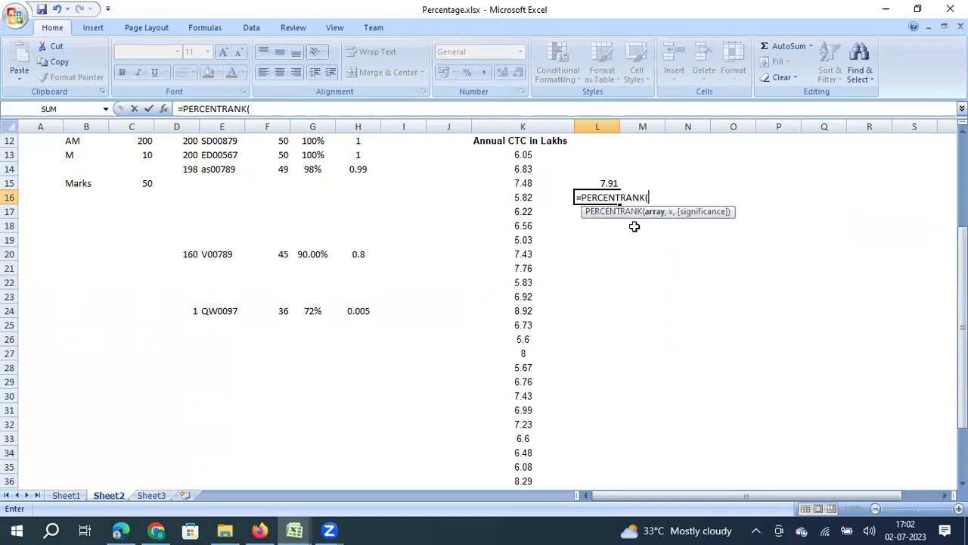
click(523, 155)
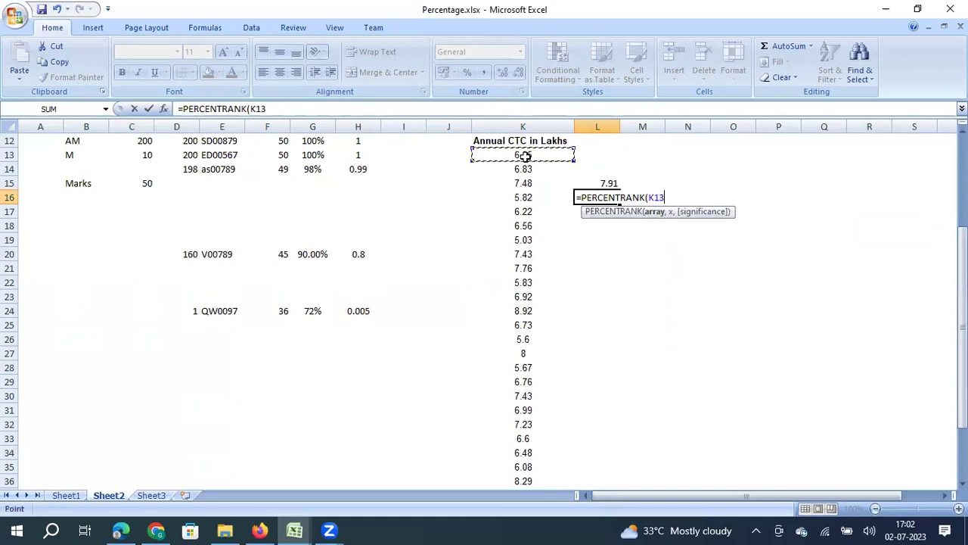
key(ctrl+shift+Down)
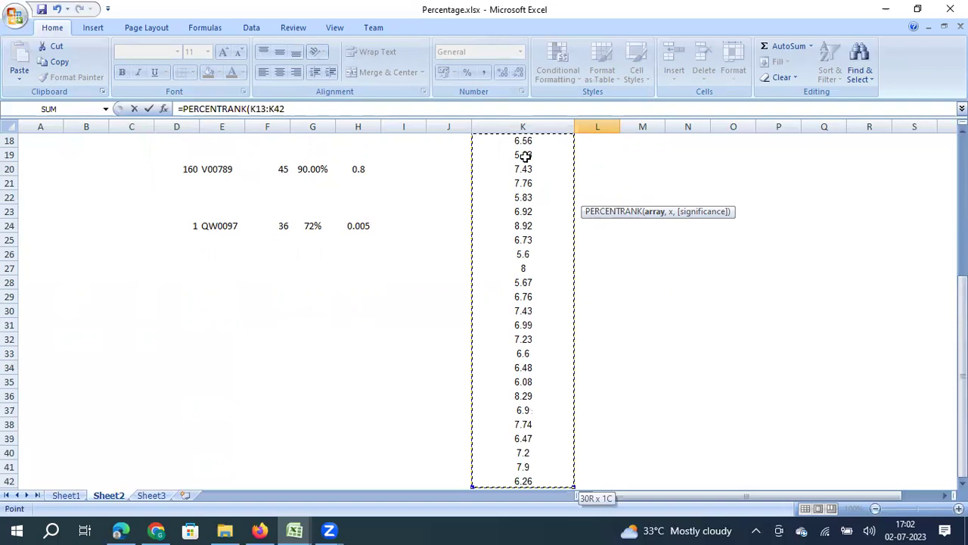
click(288, 108)
text(,)
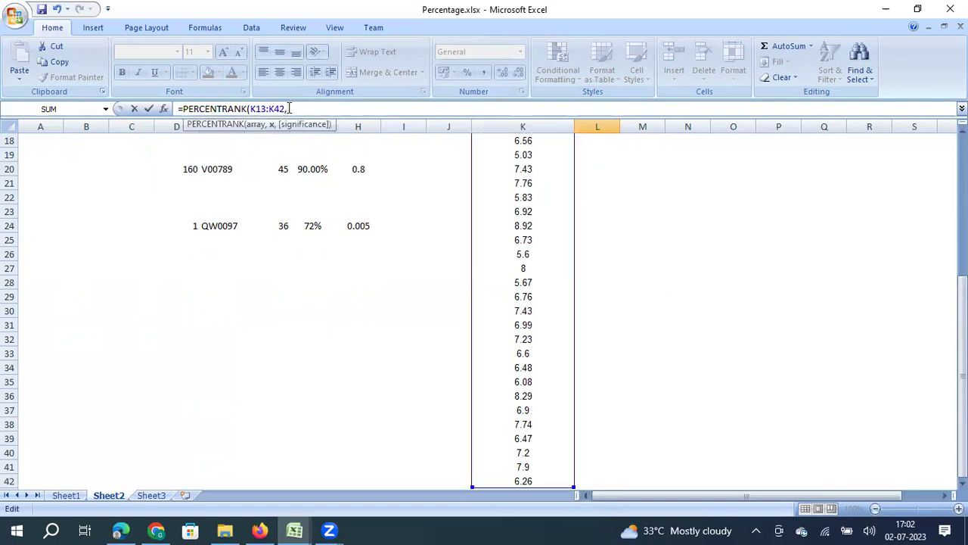
text(0.5))
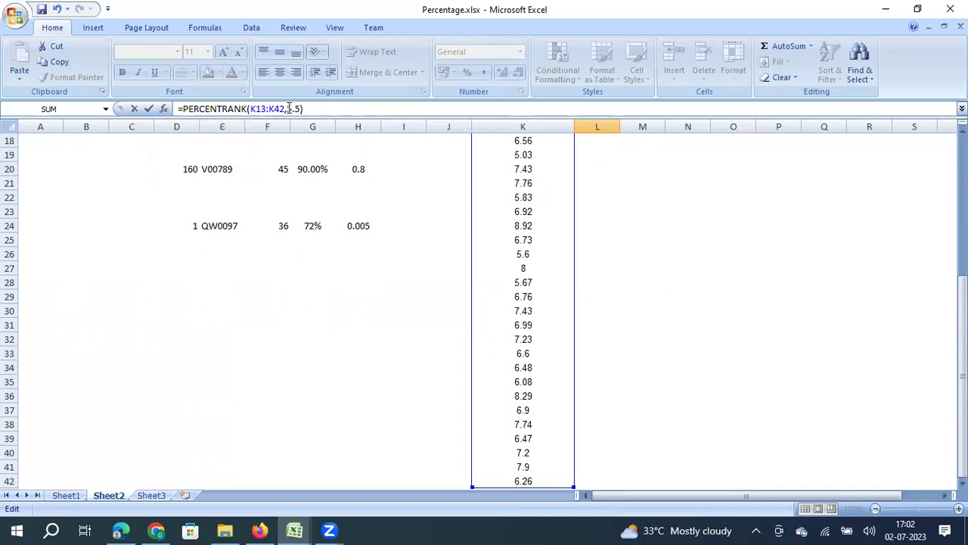
key(Return)
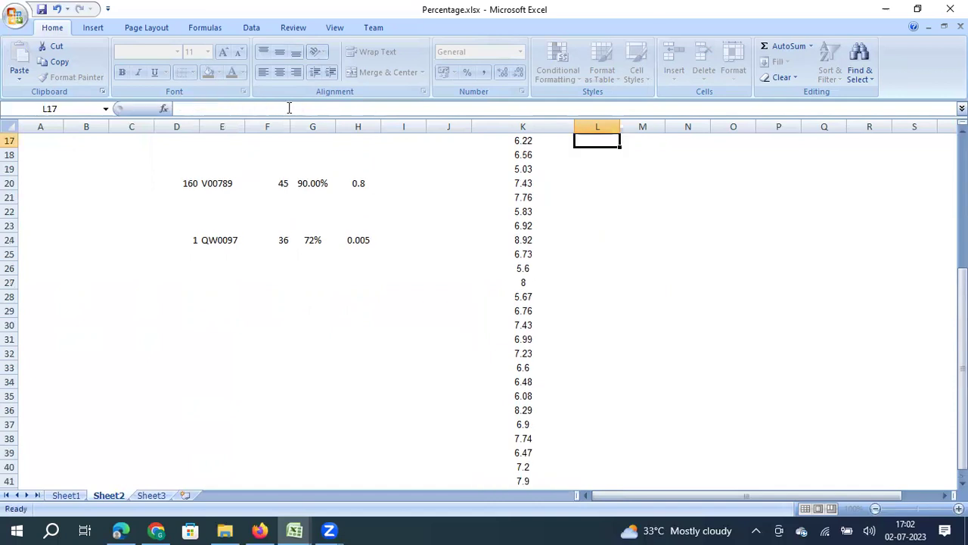
Step: Review the PERCENTRANK formula and result in L16 alongside the 90th percentile in L15
key(Up)
key(Up)
key(Up)
key(Up)
key(Up)
key(Down)
key(Down)
key(Down)
key(Down)
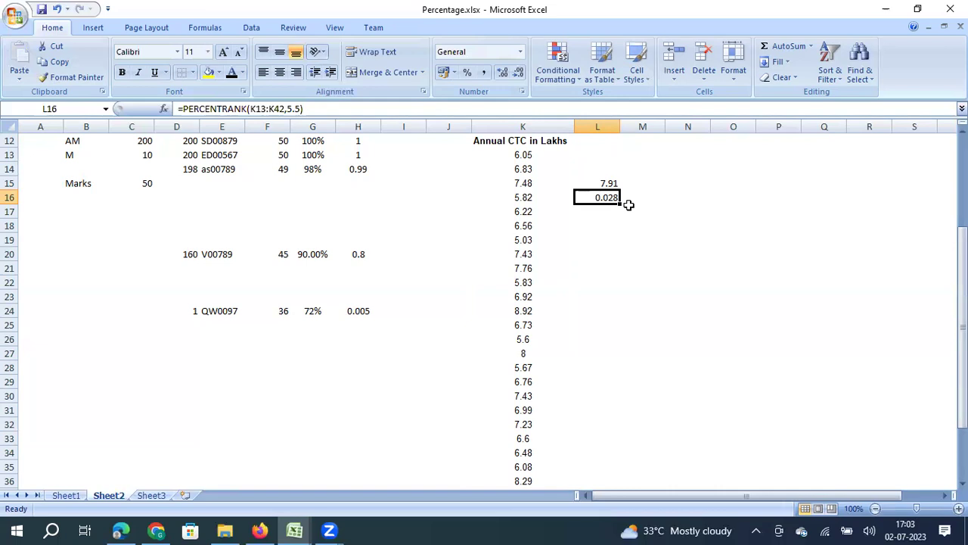
key(Up)
key(Down)
Step: Reread the Percentile definition at the start of Sheet2 and return to the Annual CTC results in column L
key(Up)
key(Up)
key(Up)
key(Up)
key(Up)
key(Up)
key(Up)
key(Up)
key(Up)
key(Up)
key(Up)
key(Up)
key(Up)
key(Up)
key(Up)
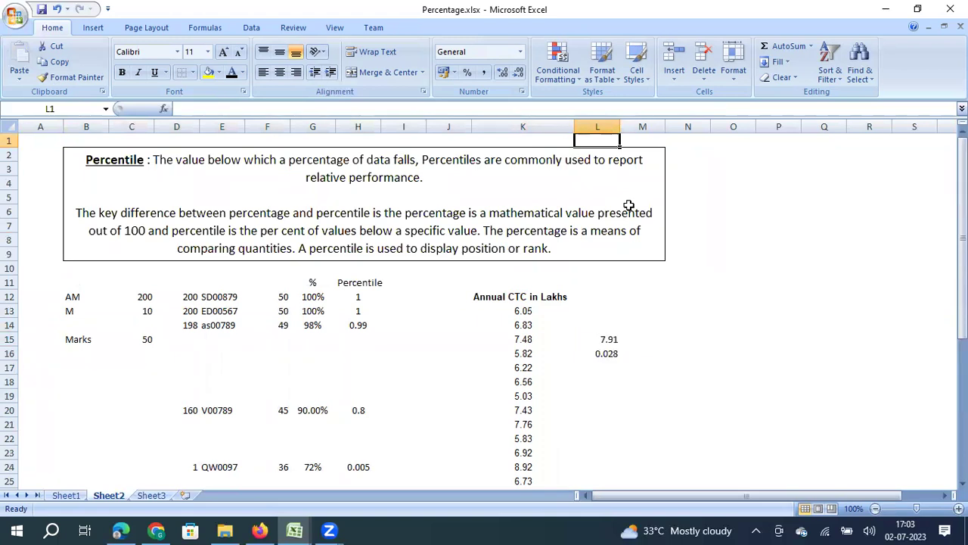
key(Down)
key(Down)
key(Down)
key(Down)
key(Down)
key(Down)
key(Down)
key(Down)
key(Down)
key(Down)
key(Down)
key(Down)
key(Down)
key(Down)
key(Down)
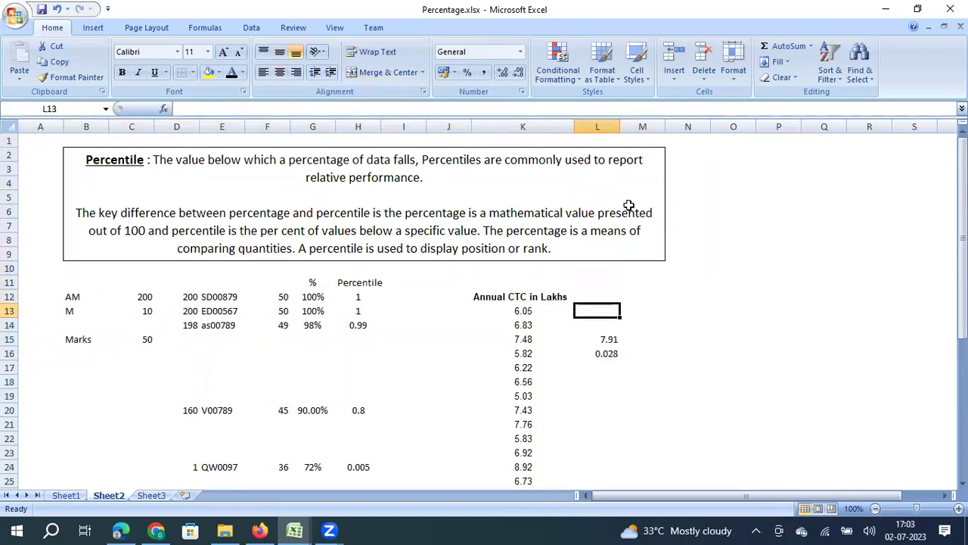